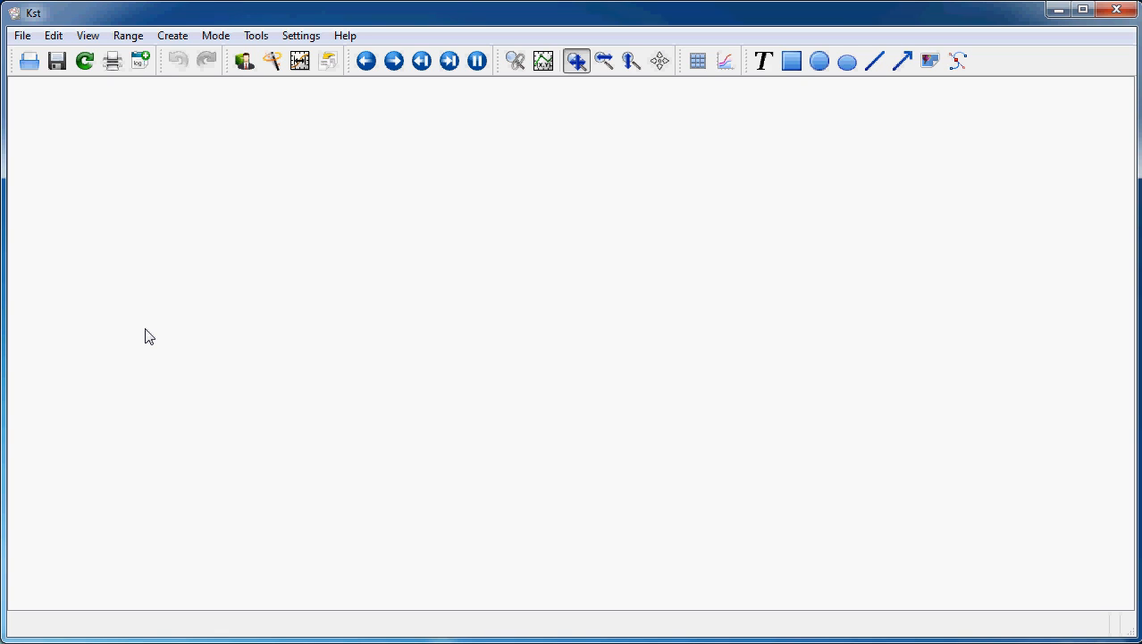
Start the Data Wizard and select Sensor1.dat from the kst_demos folder as the data source.
left_click(271, 63)
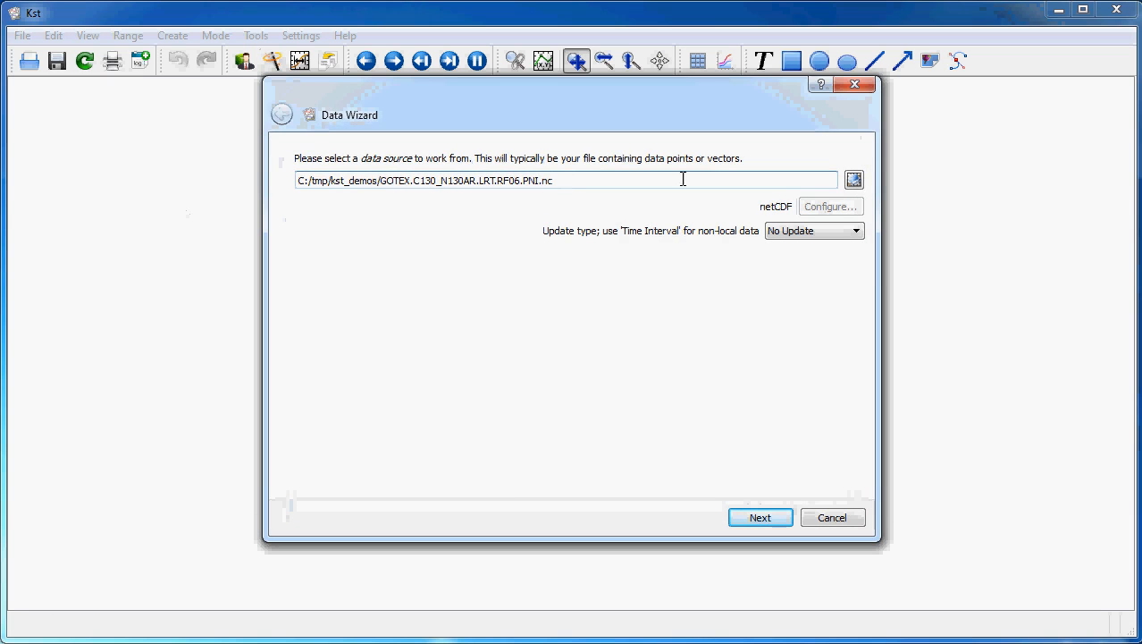
left_click(854, 180)
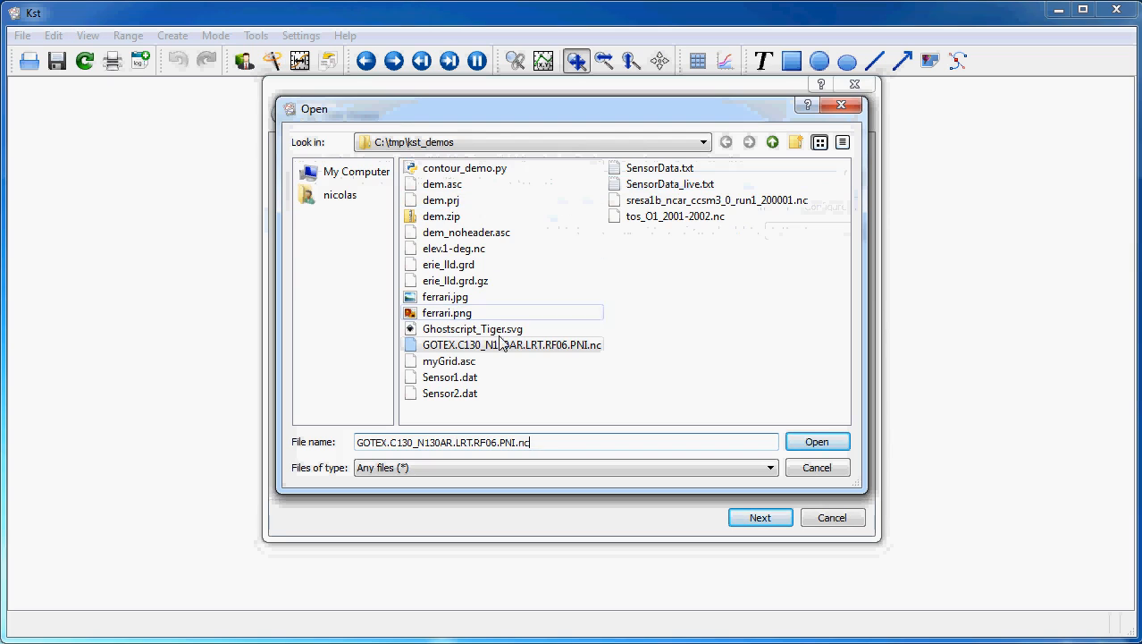
left_click(481, 378)
left_click(808, 443)
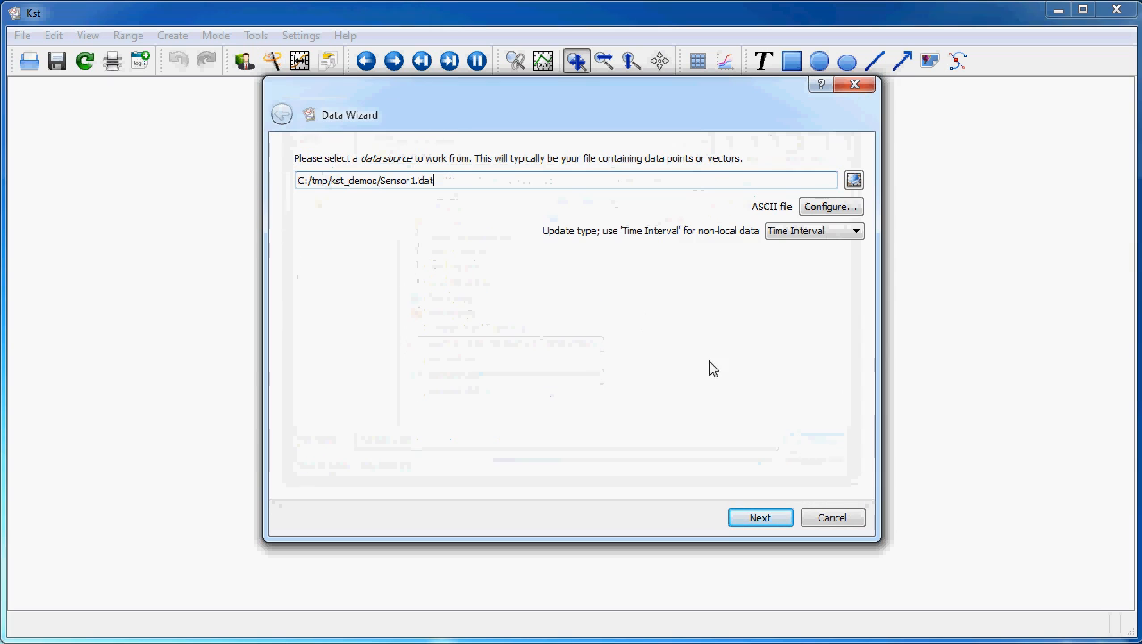
Add the fields Nx_Typ1, Ny_Typ1, Accx_Typ2, Accy_Typ2 and Accz_Typ1 to the variables to plot.
left_click(746, 512)
left_click_drag(367, 225, 476, 308)
left_click(618, 319)
left_click(756, 517)
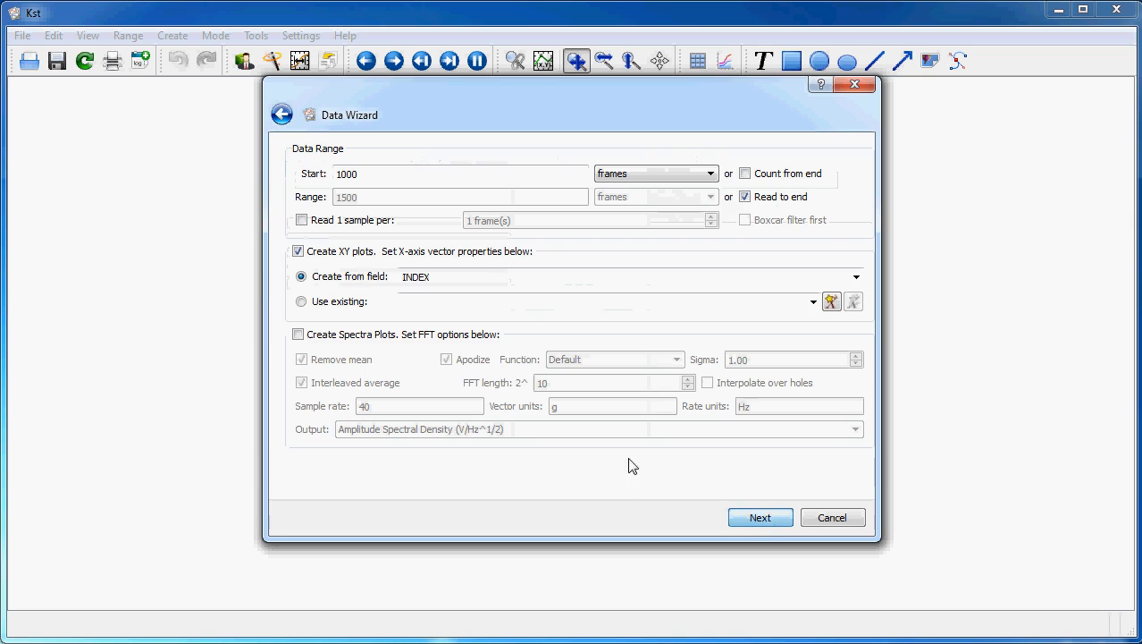
Enable spectra plots with the default FFT options and generate the XY and spectra plots in separate new tabs.
left_click(357, 340)
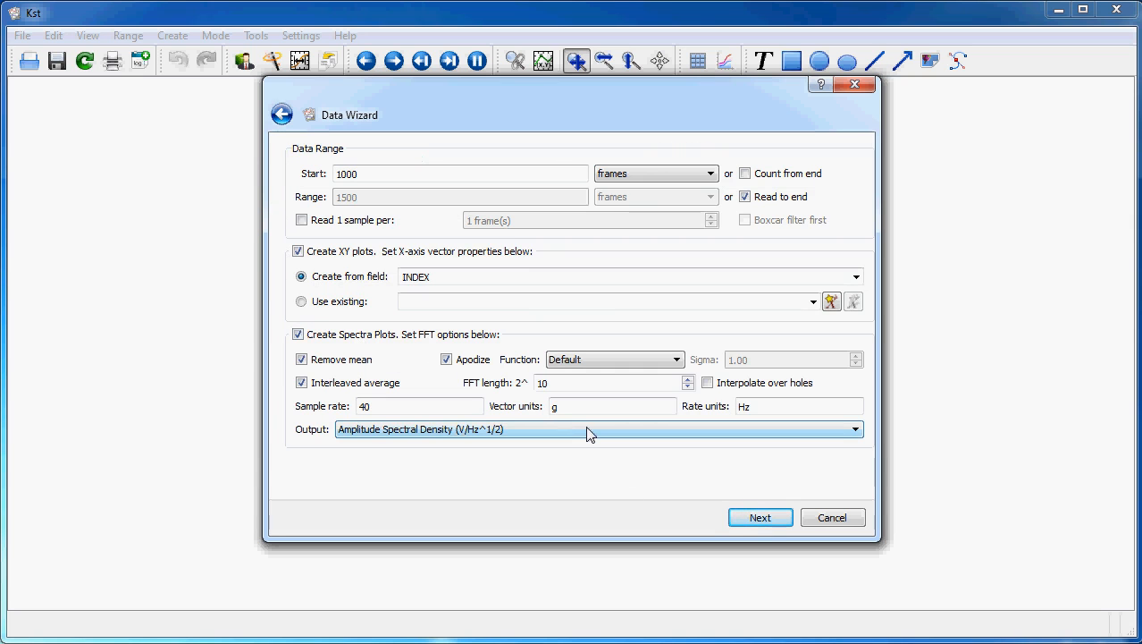
left_click(759, 516)
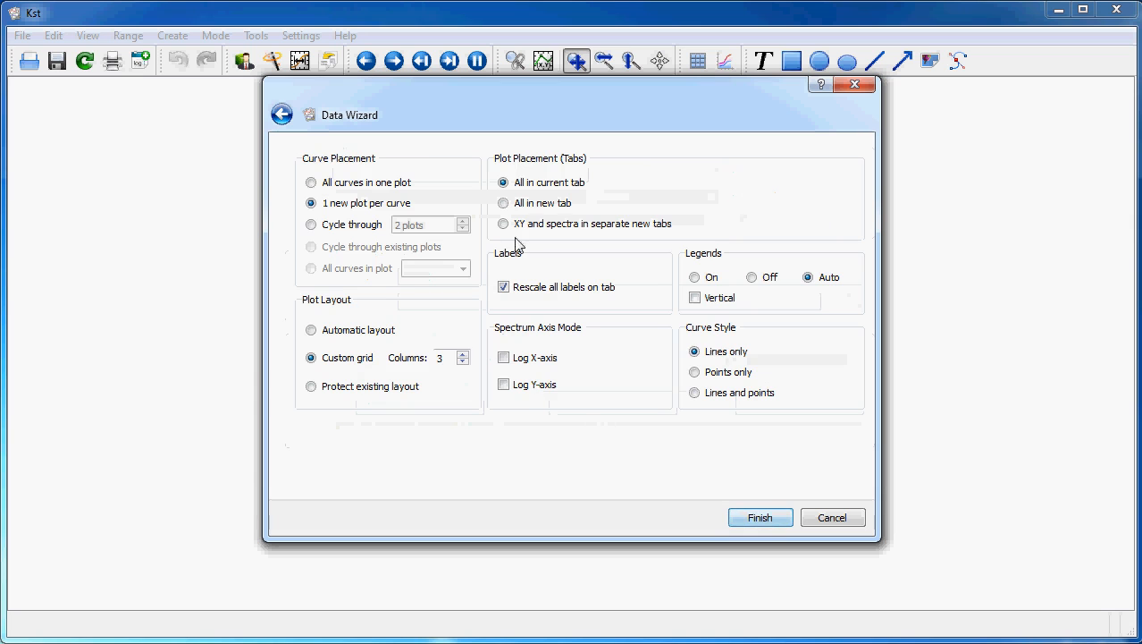
left_click(759, 516)
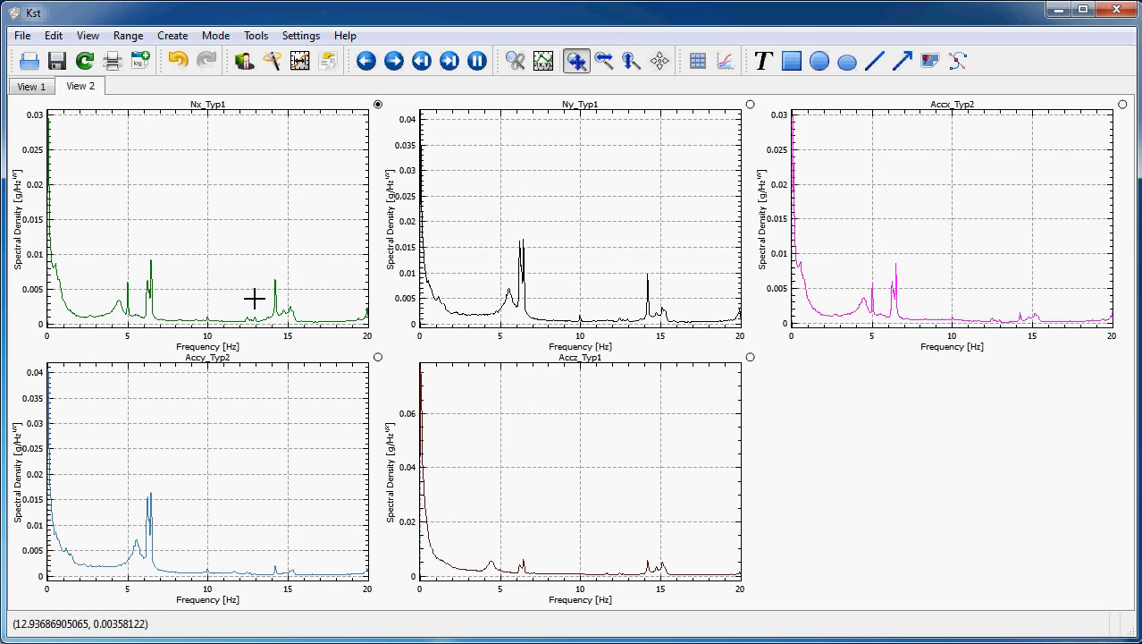
left_click(271, 63)
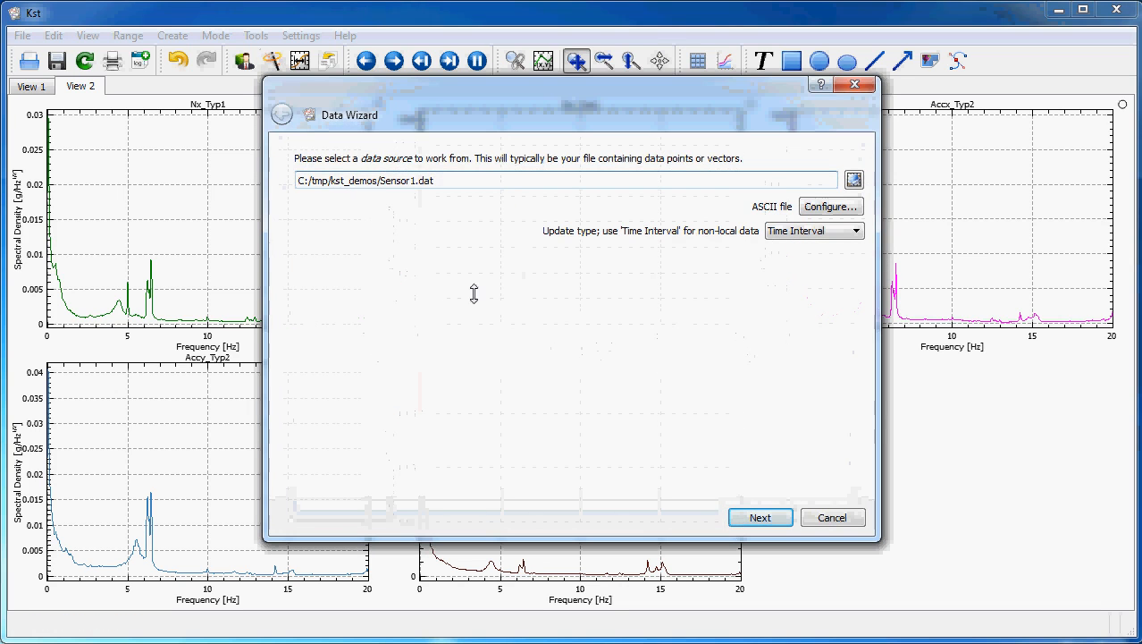
left_click(832, 518)
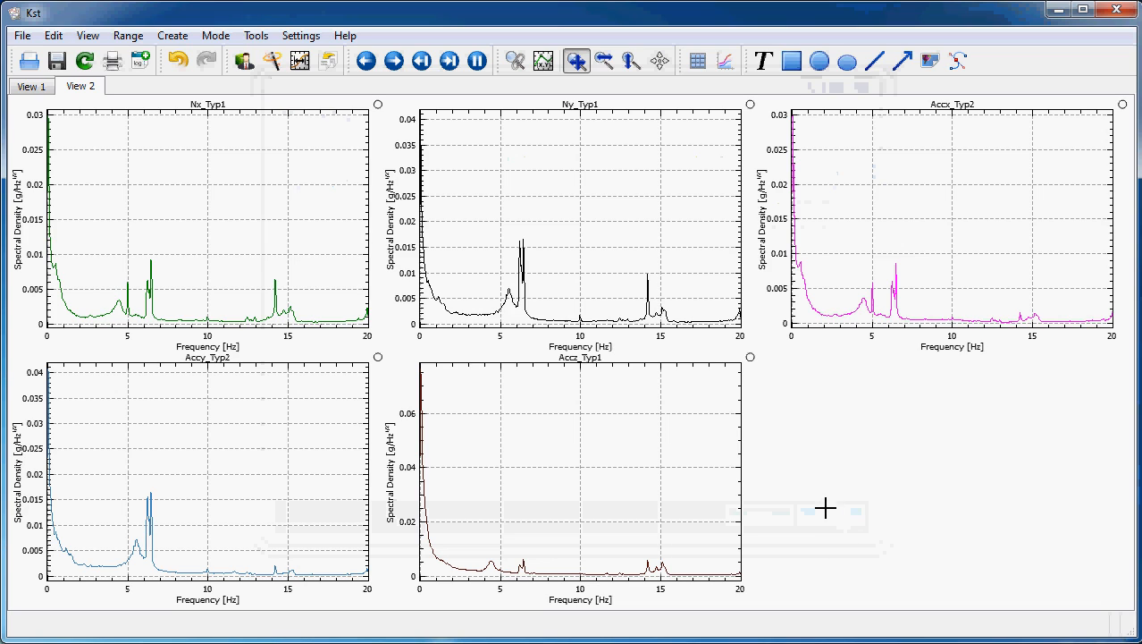
Set a logarithmic X-axis scale for all five spectrum (psd) plots, P6 to P10, in one multiple edit.
double_click(207, 336)
left_click_drag(476, 236, 266, 112)
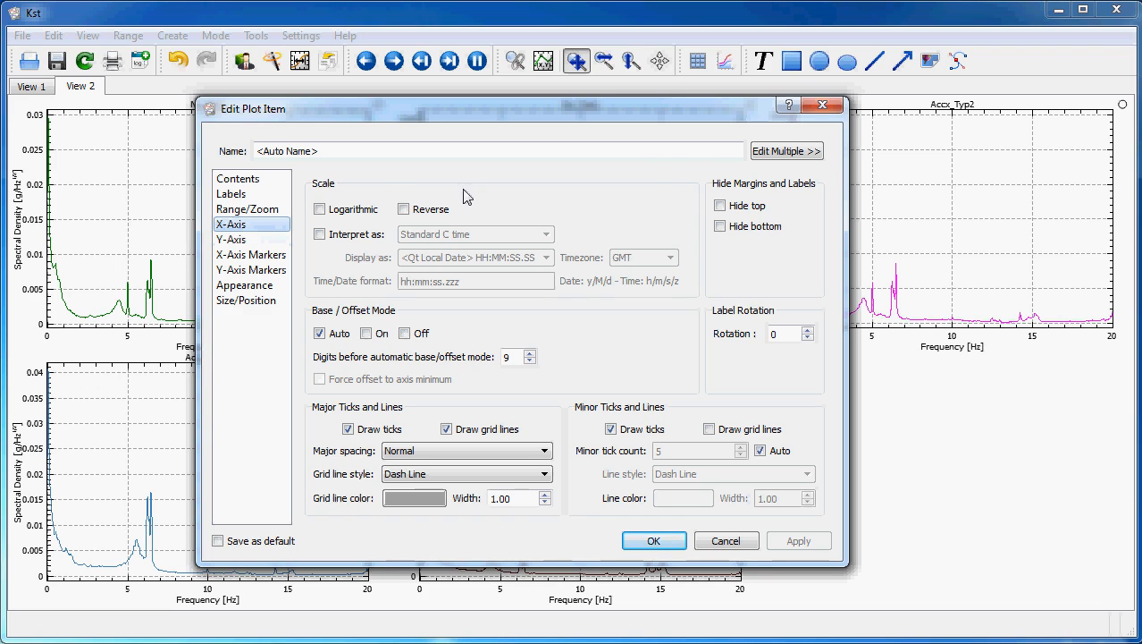
left_click(770, 154)
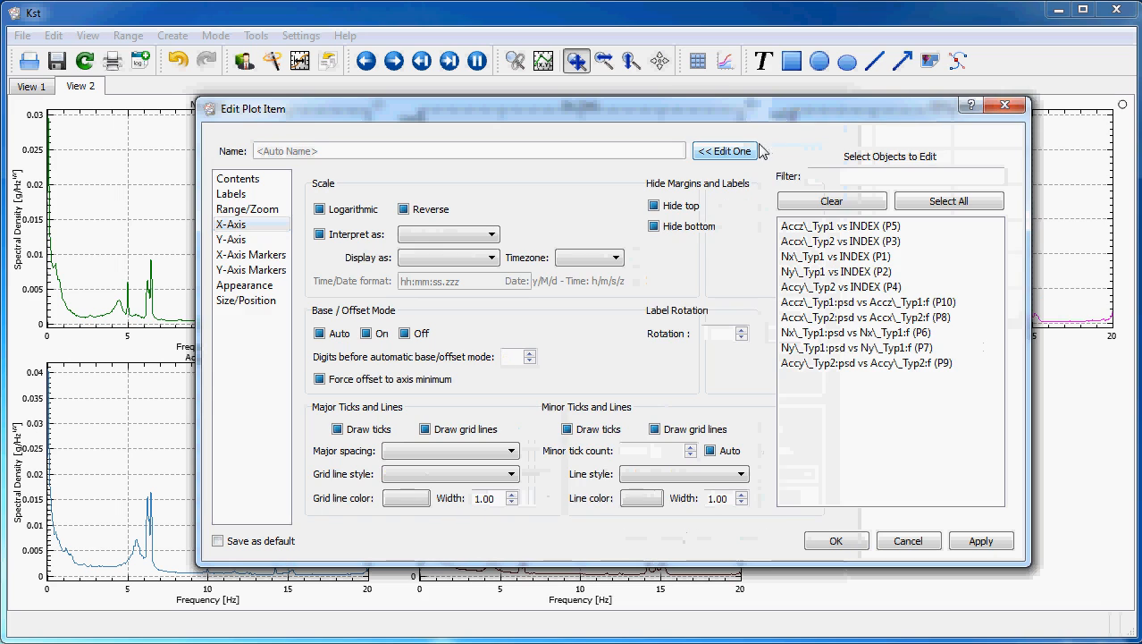
left_click_drag(833, 302, 841, 374)
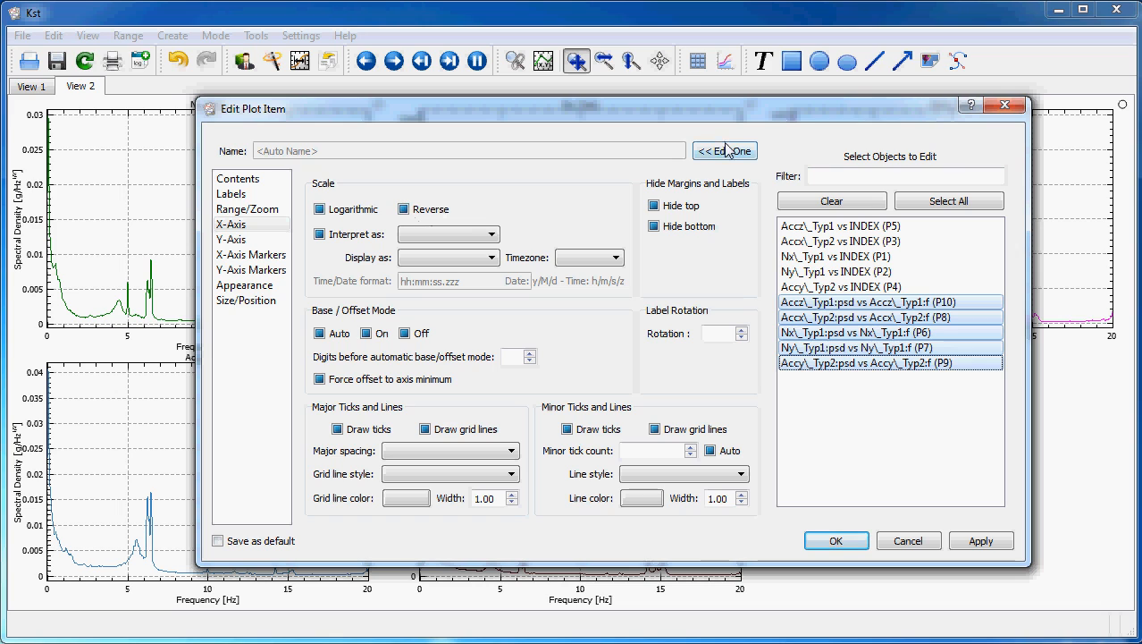
left_click(329, 212)
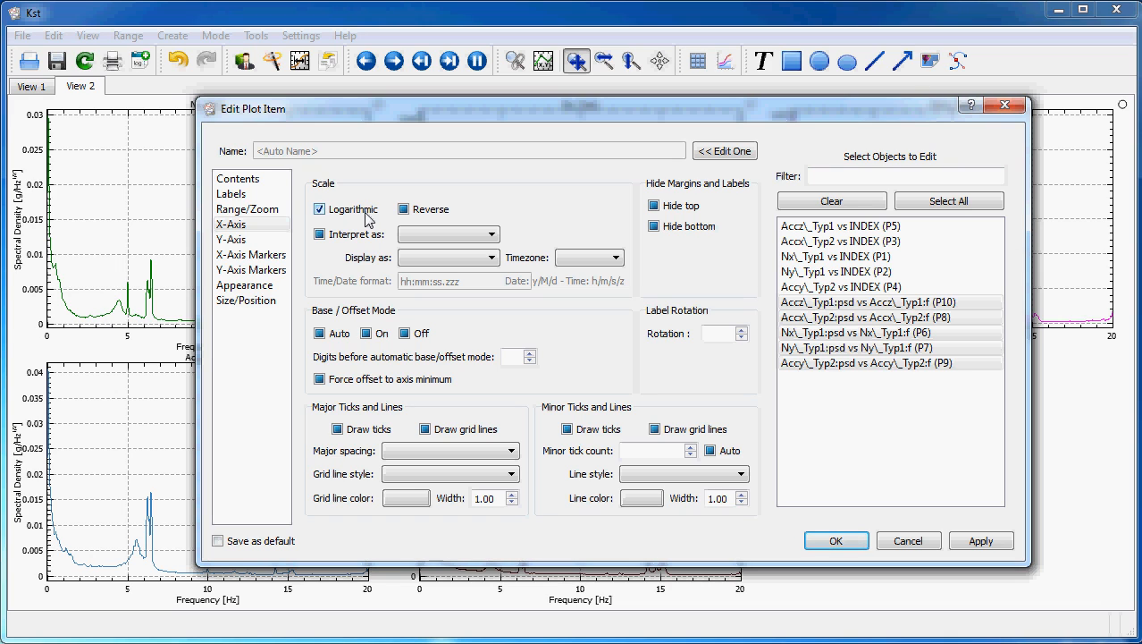
left_click(846, 542)
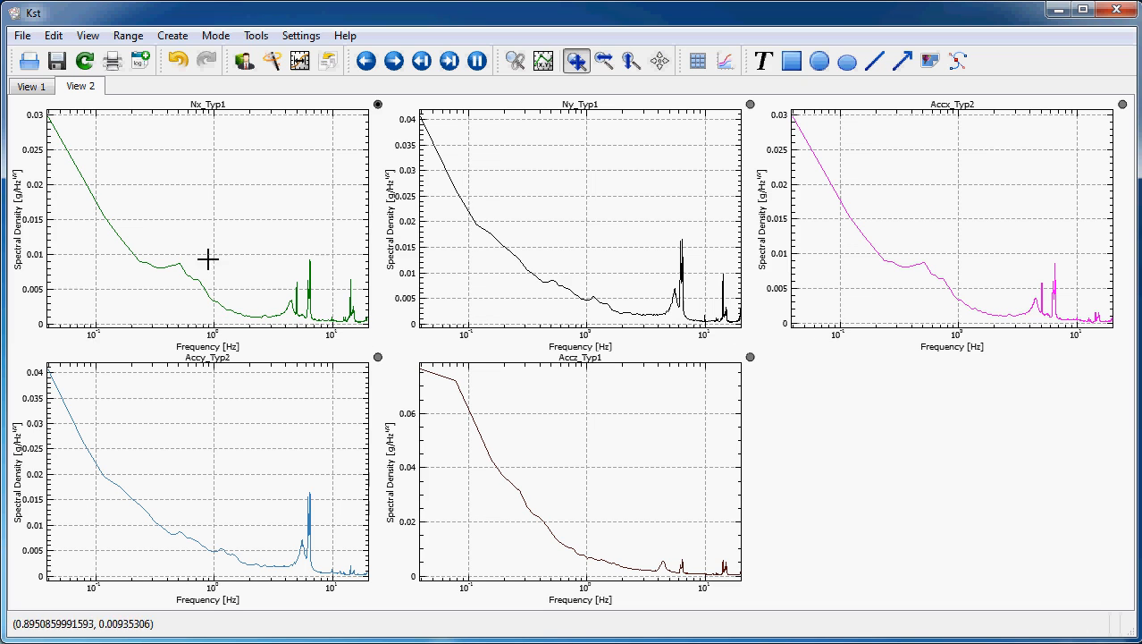
Turn off the major and minor X-axis grid lines for the five spectrum plots, P6 to P10, in one multiple edit.
double_click(213, 332)
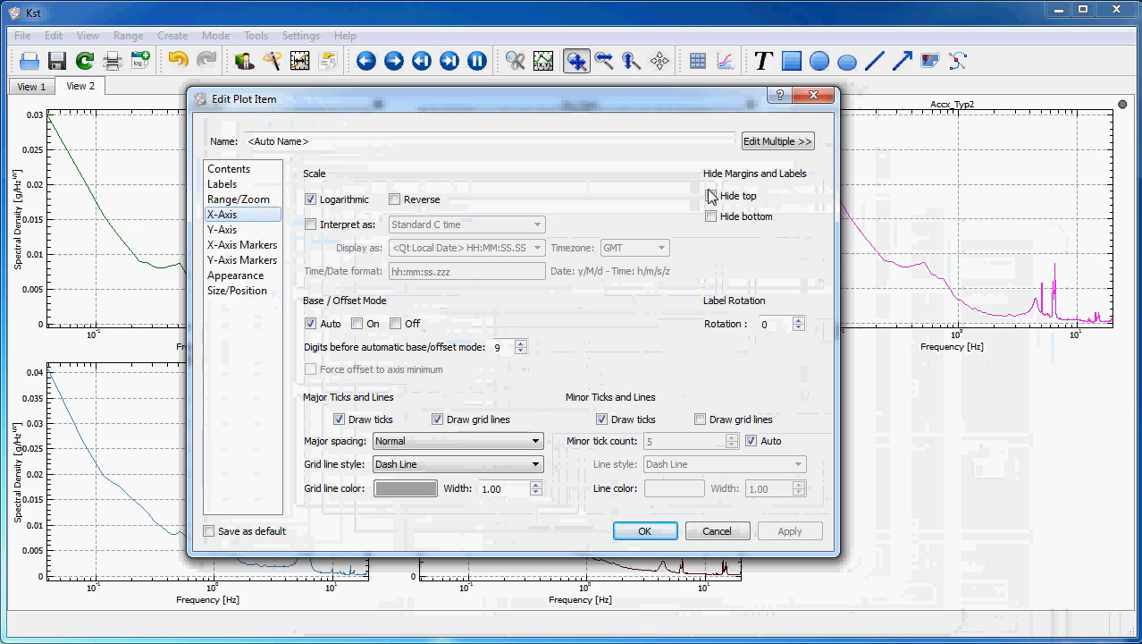
left_click(746, 142)
left_click(858, 293)
left_click(869, 353, "shift")
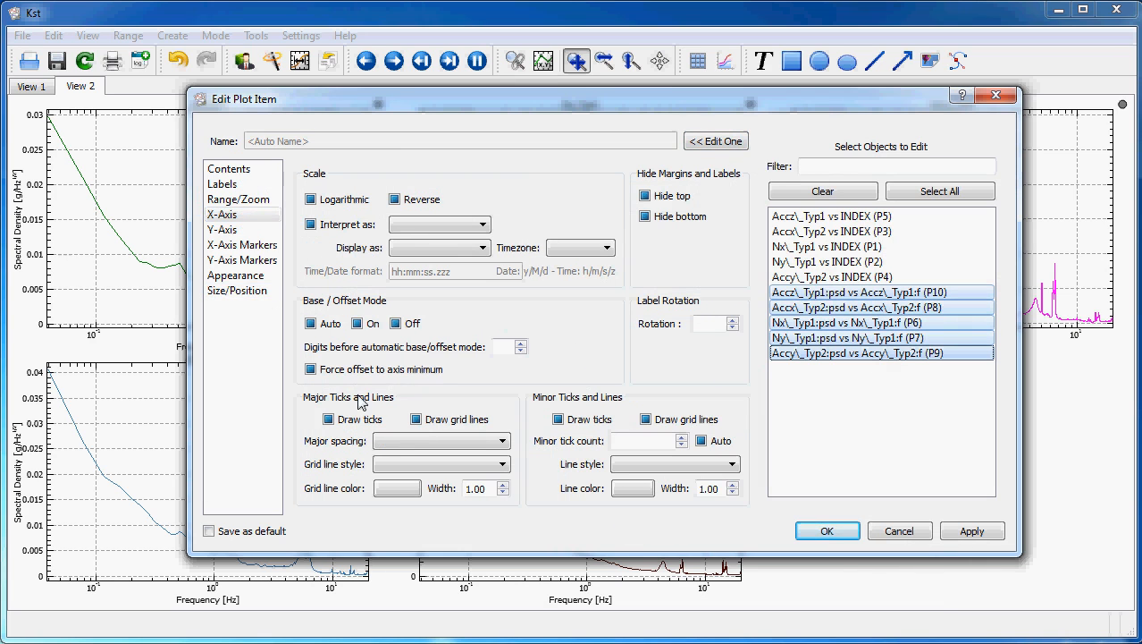
left_click(424, 423)
left_click(416, 419)
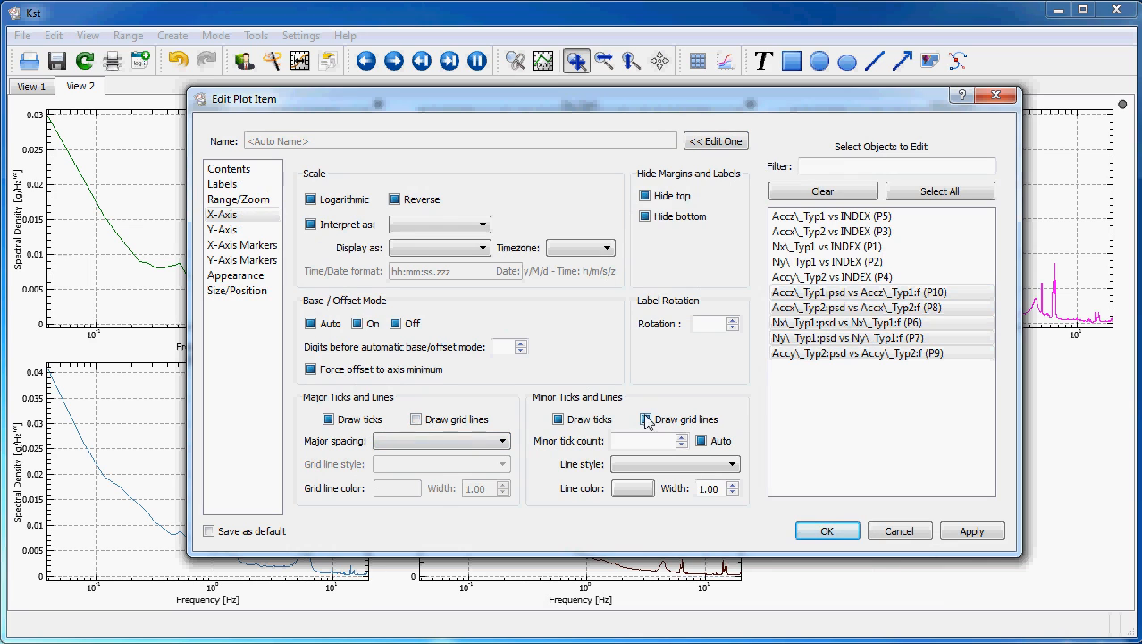
left_click(646, 419)
Turn off the major and minor Y-axis grid lines for the same five spectrum plots and apply the changes.
left_click(225, 230)
left_click(416, 419)
left_click(645, 420)
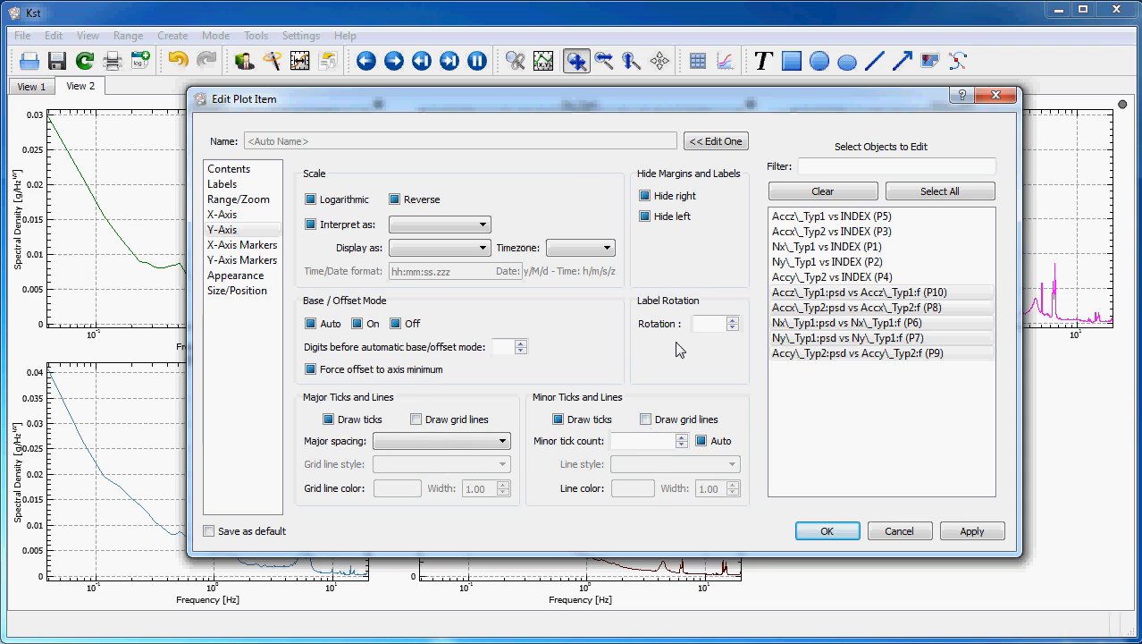
left_click(827, 531)
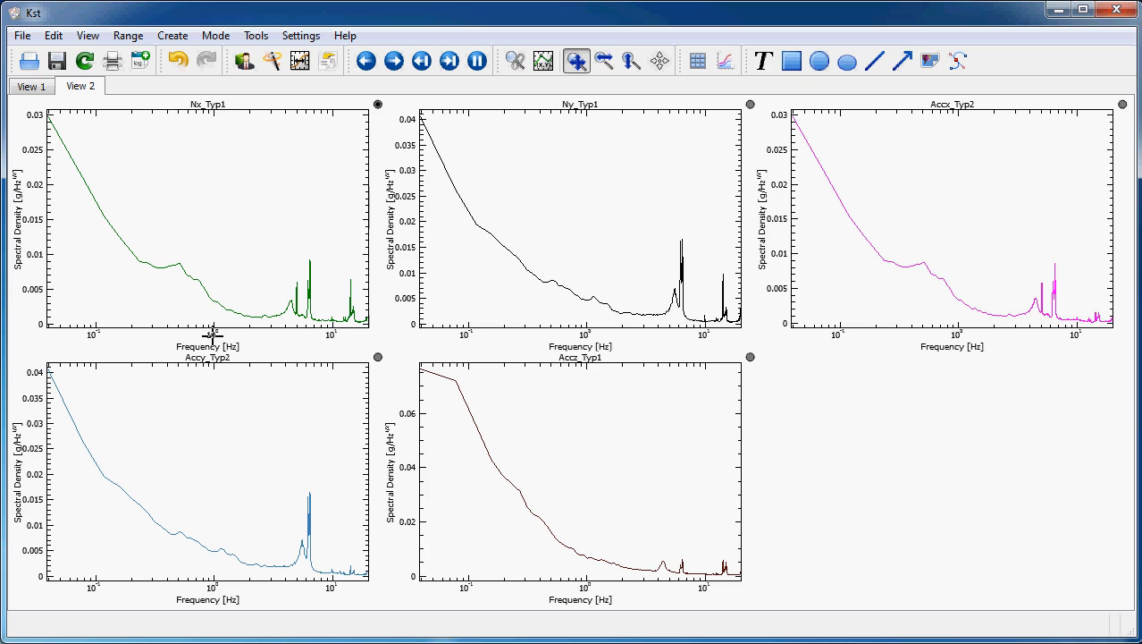
Rename the View 2 tab with the spectrum plots as "FFTs".
right_click(77, 86)
left_click(107, 119)
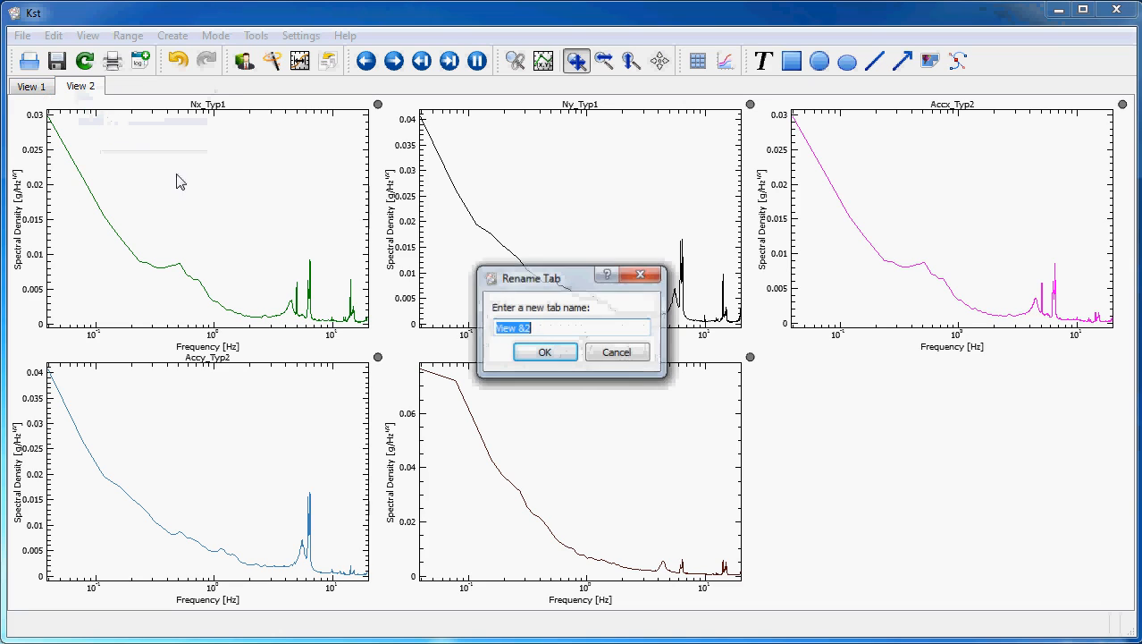
type("FFTs")
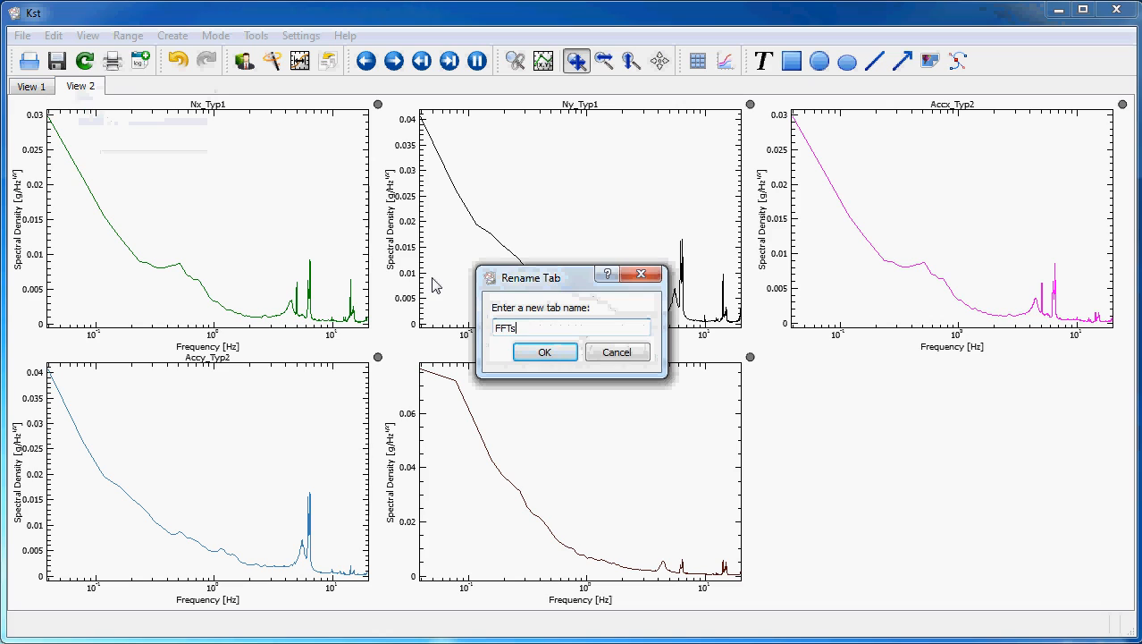
left_click(541, 354)
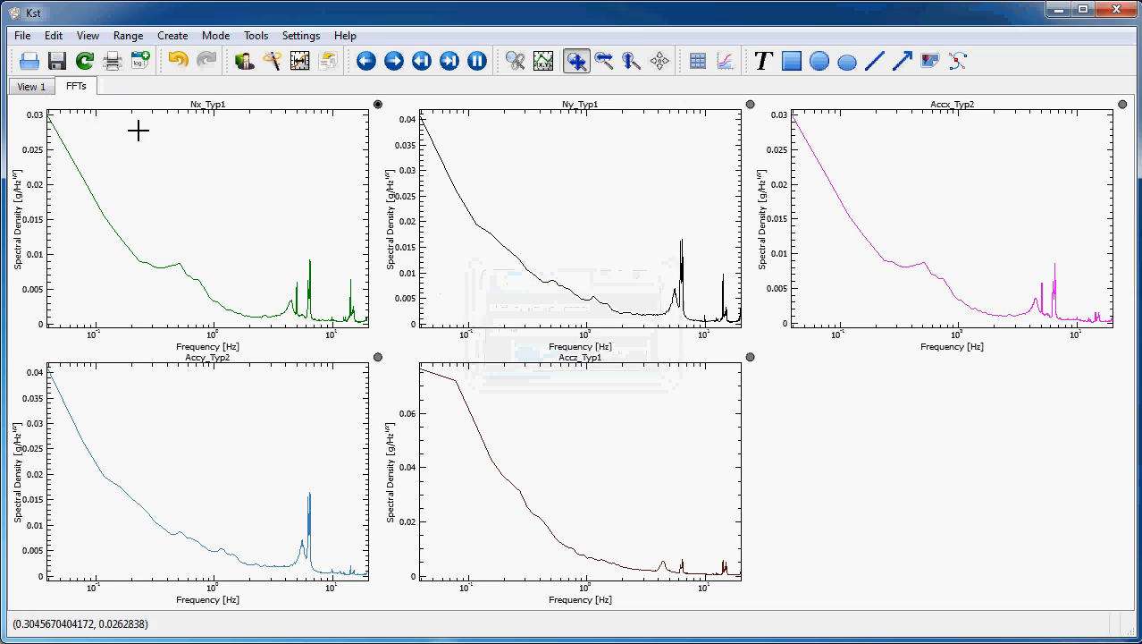
Rename the View 1 tab as "Time series", keeping it as the first tab.
left_click(36, 89)
right_click(39, 93)
left_click(90, 120)
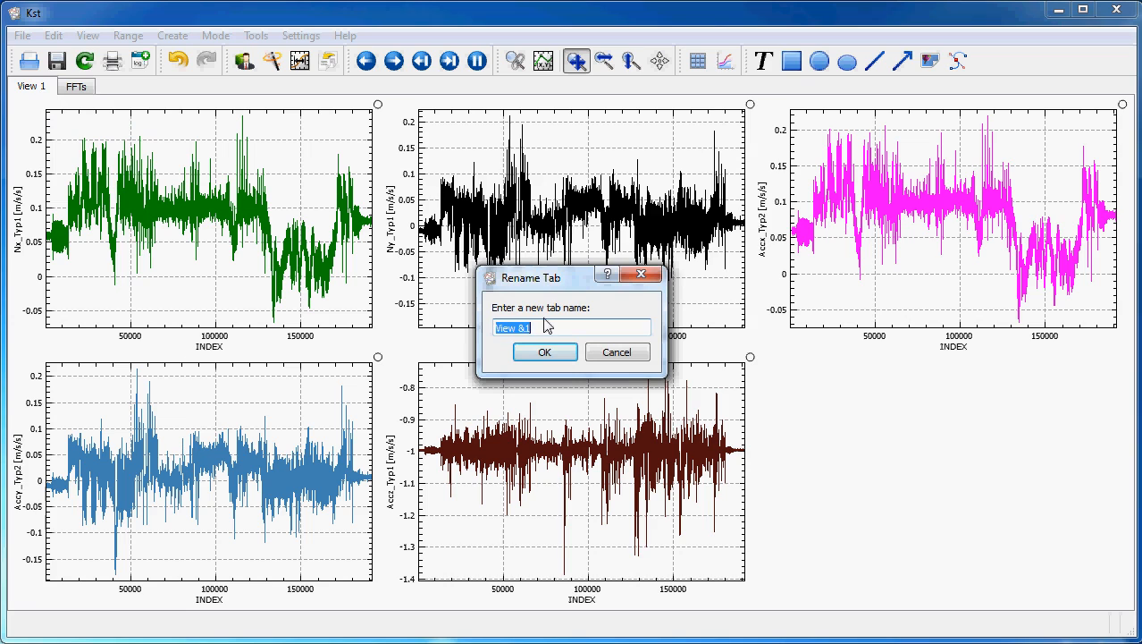
type("Time series")
left_click(544, 353)
left_click_drag(103, 95, 46, 95)
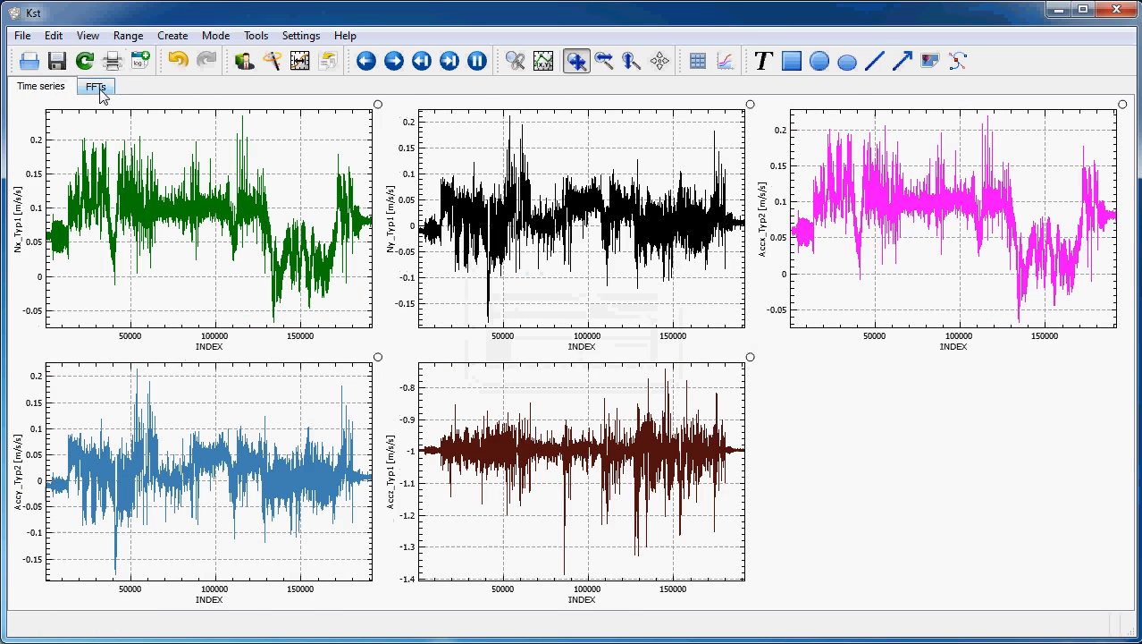
Close the FFTs tab.
left_click(101, 93)
right_click(98, 88)
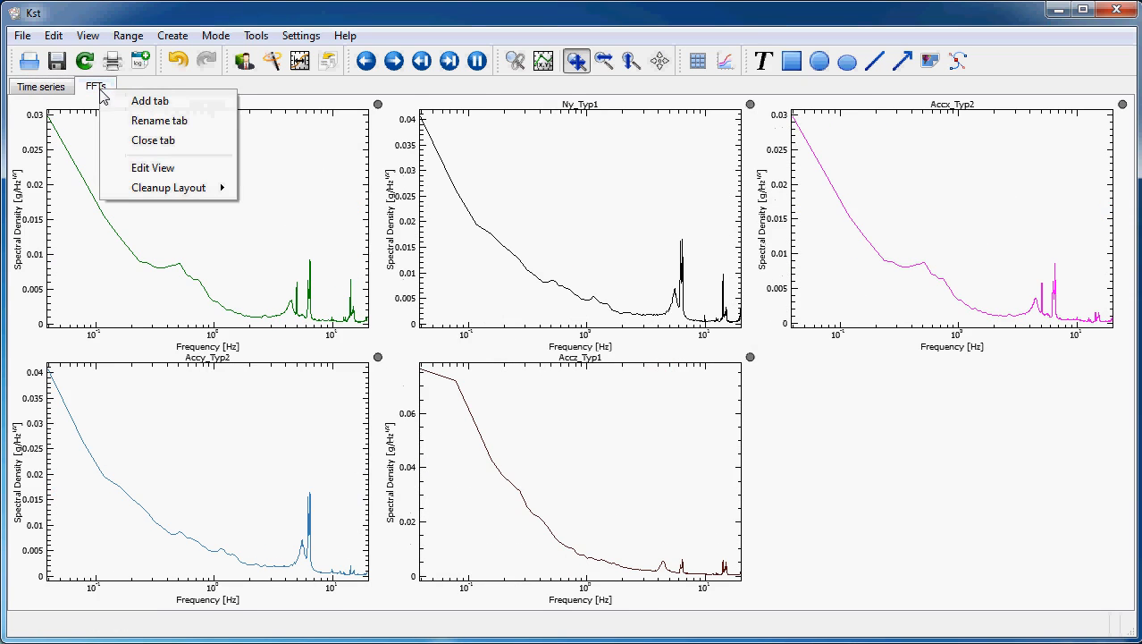
left_click(128, 141)
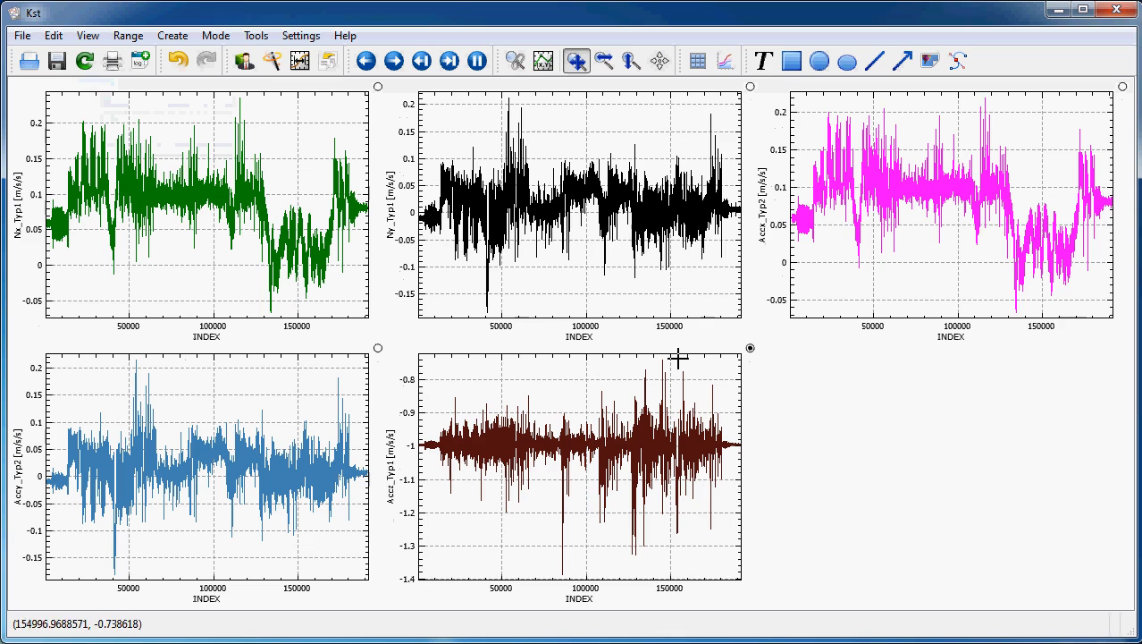
left_click(23, 36)
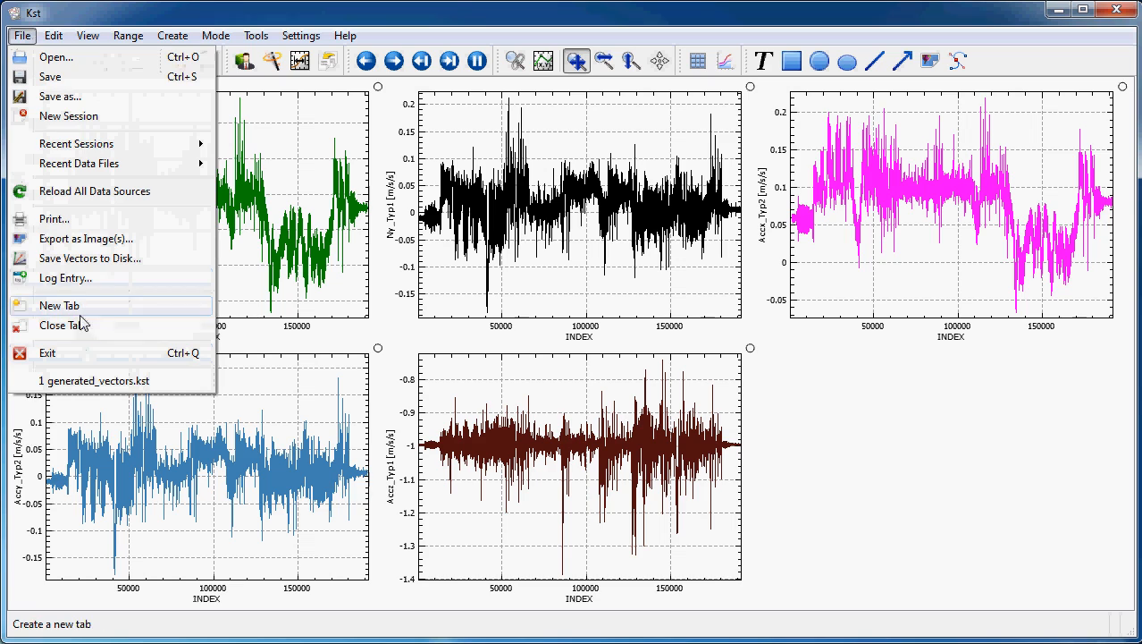
left_click(842, 398)
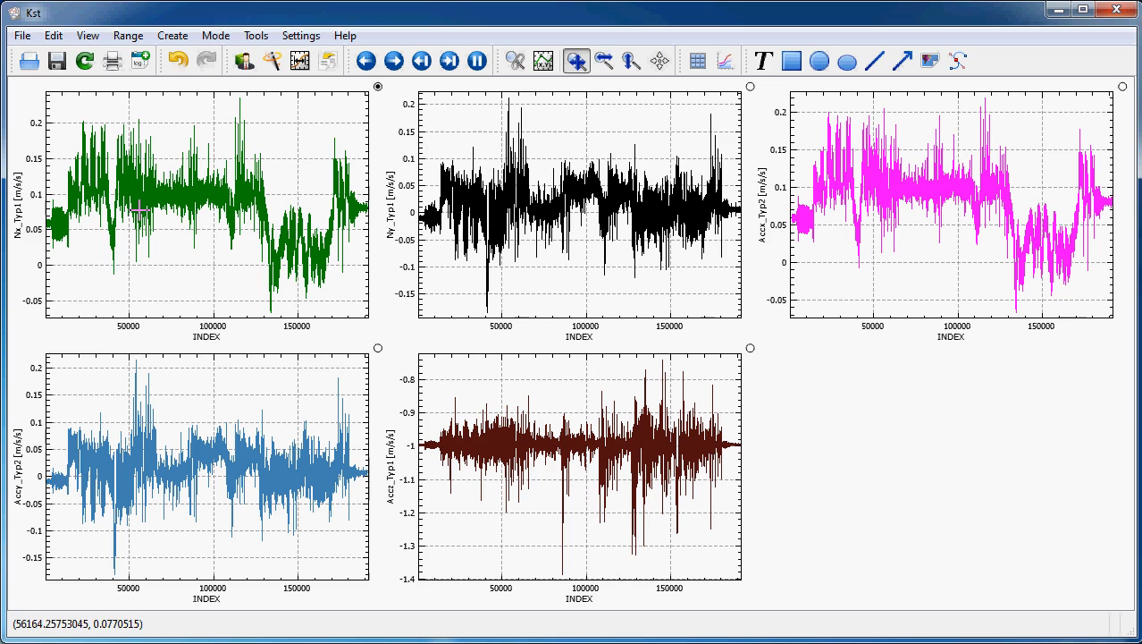
Open the Data Manager, filter its object list on all columns by "typ1", and clear the filter.
left_click(244, 60)
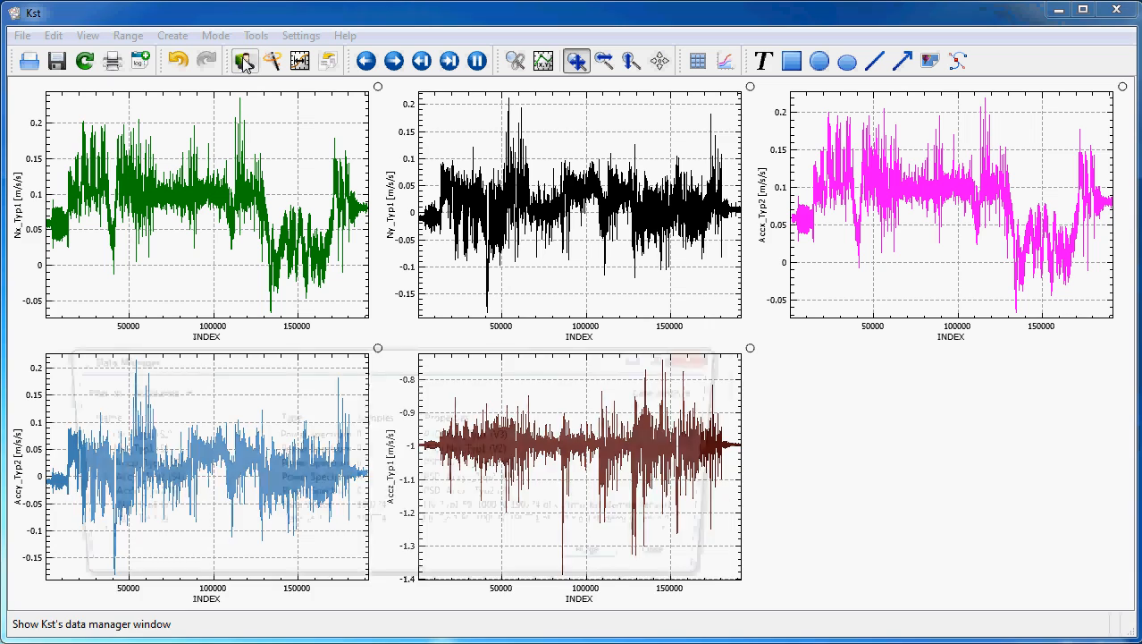
left_click_drag(377, 347, 369, 105)
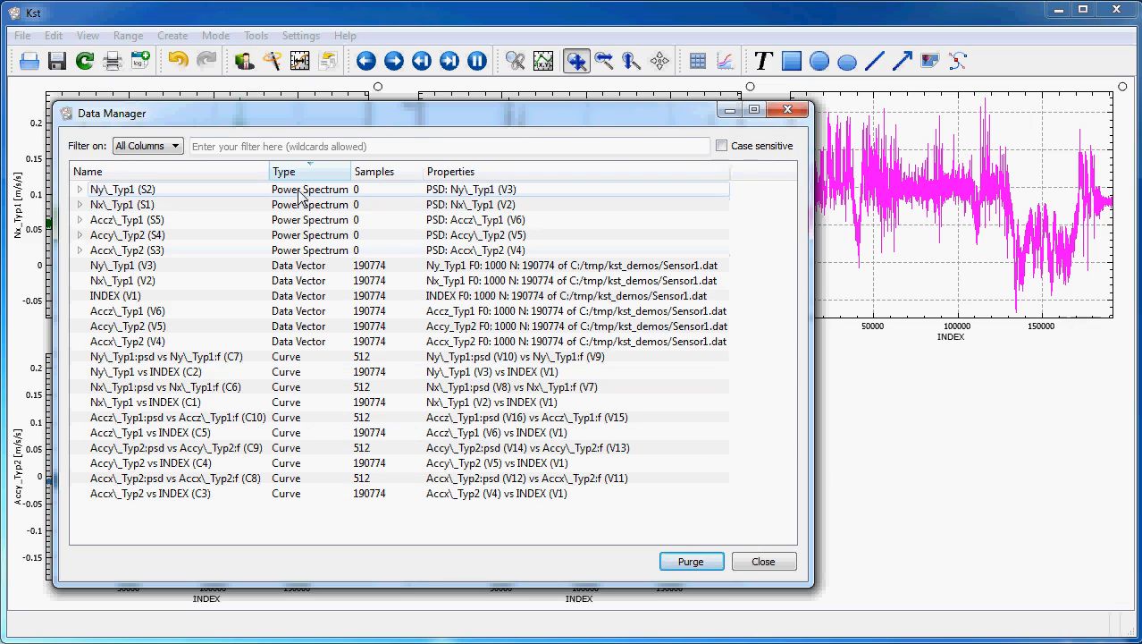
left_click(175, 146)
left_click(150, 160)
left_click(222, 145)
type("t")
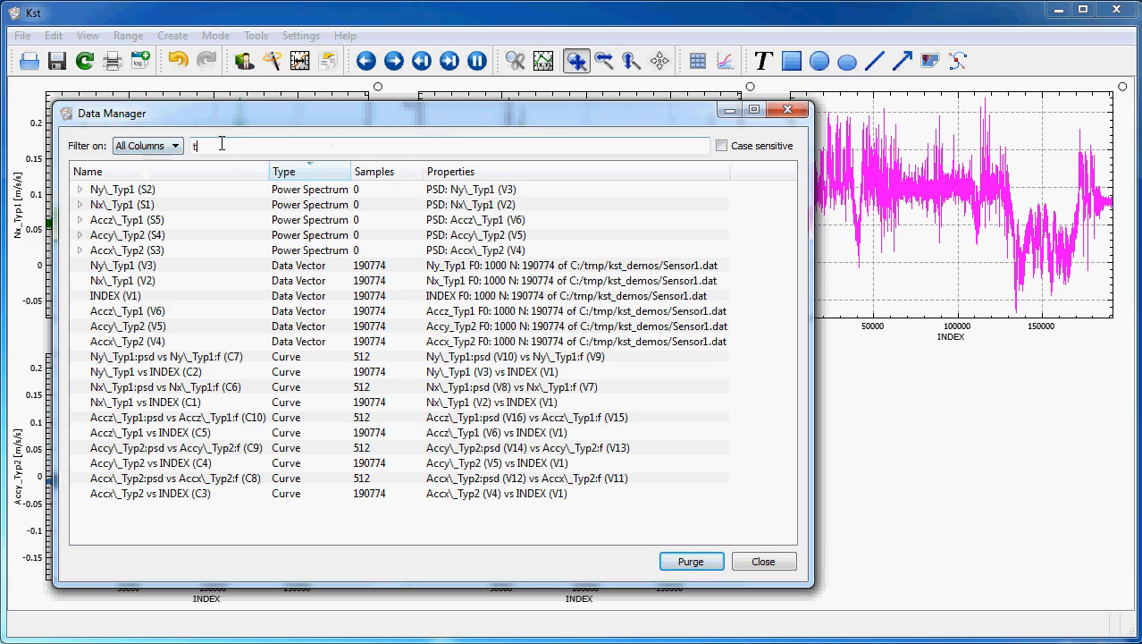
type("yp1")
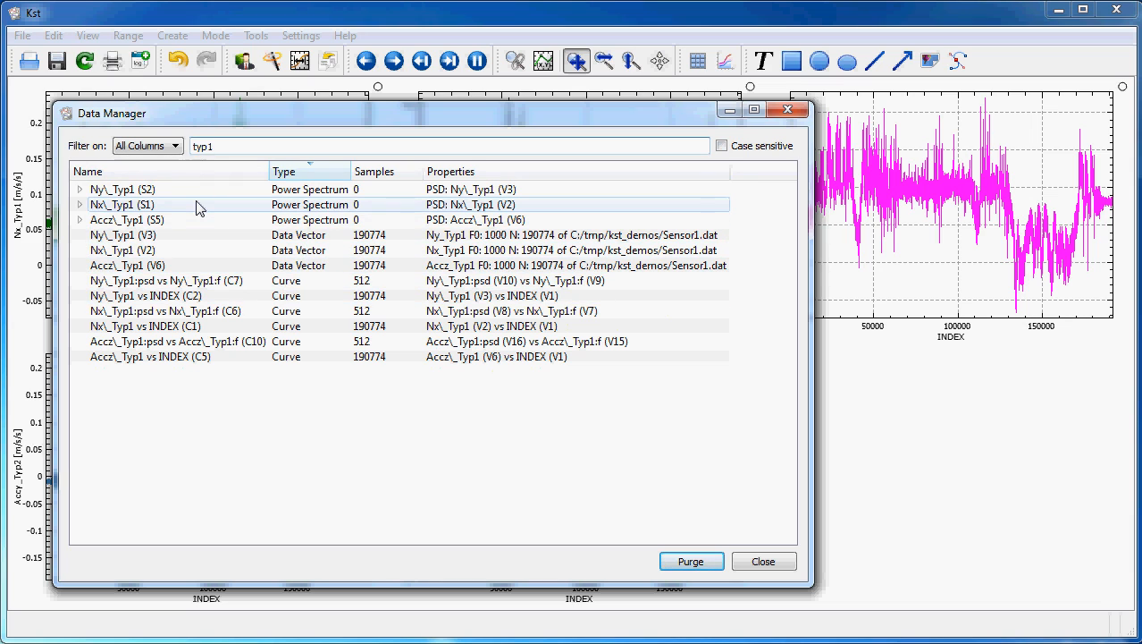
left_click_drag(310, 143, 189, 146)
key("BackSpace")
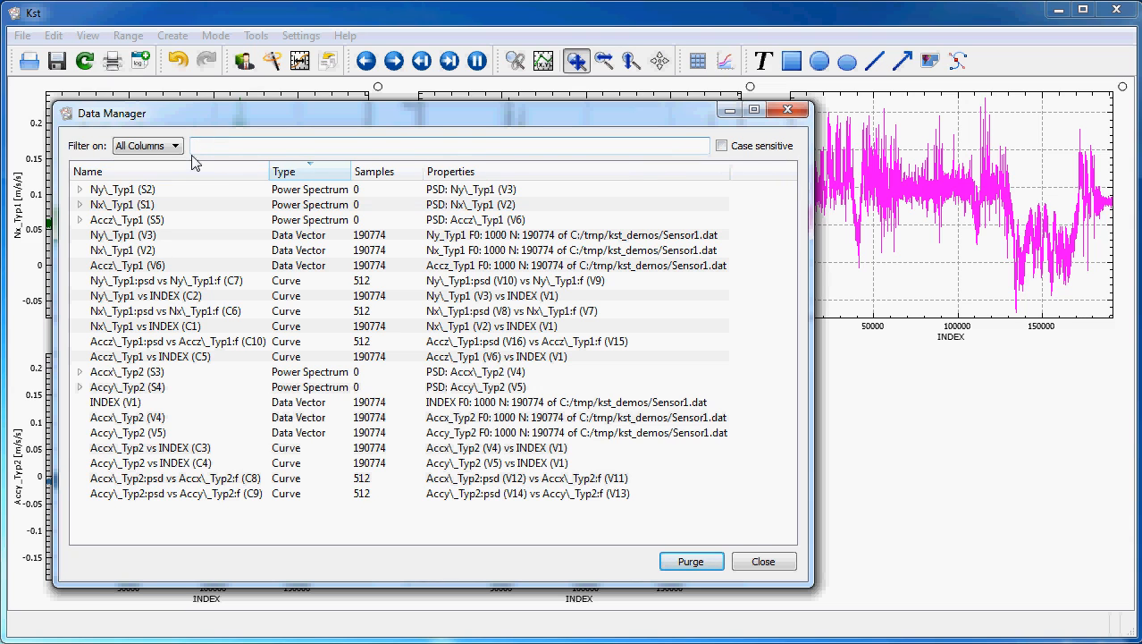
Open the settings of the Ny_Typ1 power spectrum (S2) from the object list and close them without changes.
right_click(141, 197)
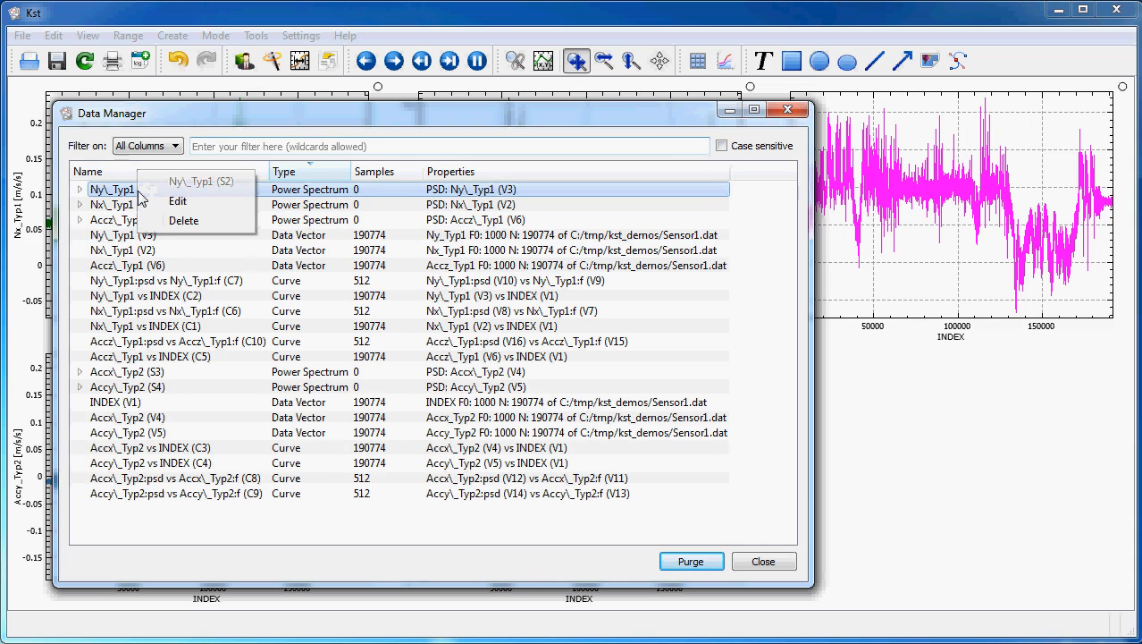
left_click(198, 202)
left_click_drag(536, 272, 237, 157)
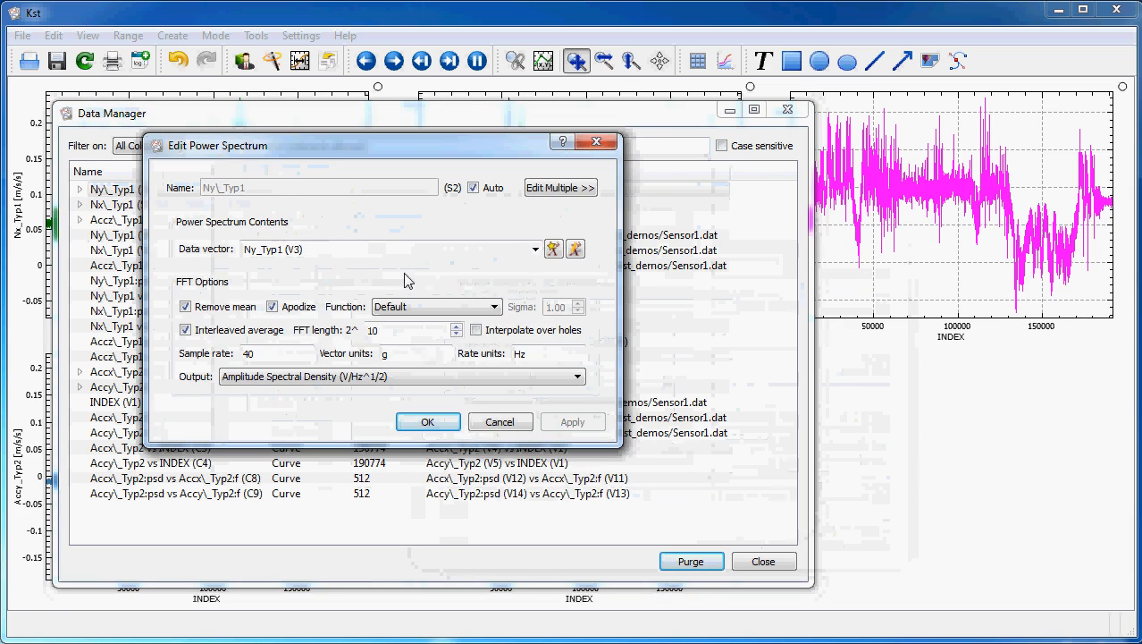
left_click(500, 422)
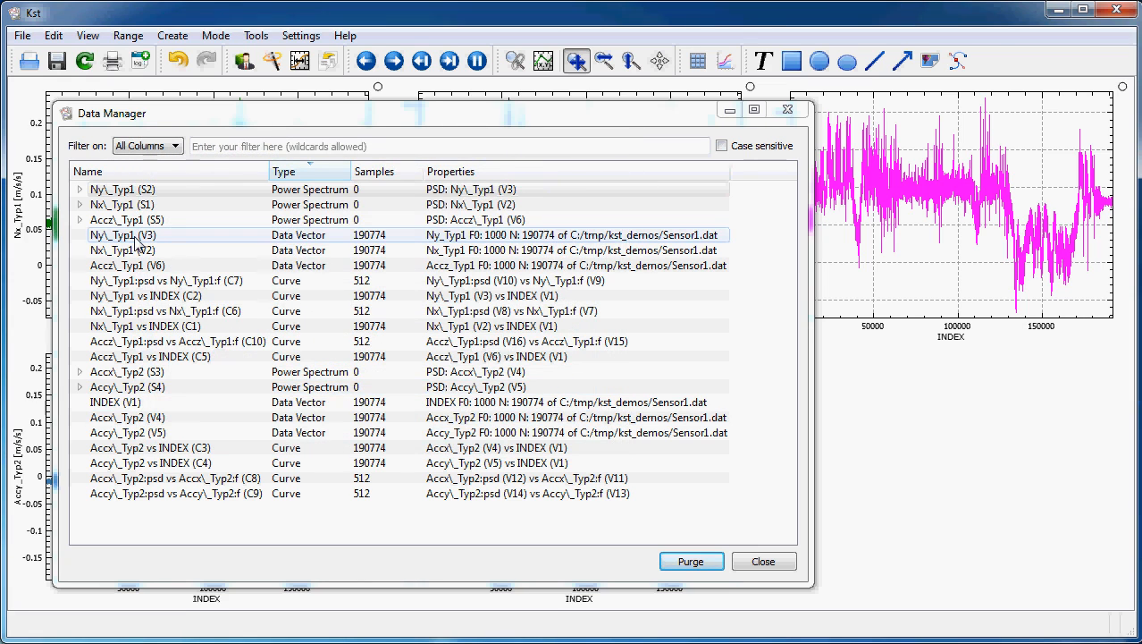
Create a 60-bin histogram of Accz_Typ1 (V6) with automatic bin limits and percent normalization in a new plot, and close the Data Manager.
right_click(134, 272)
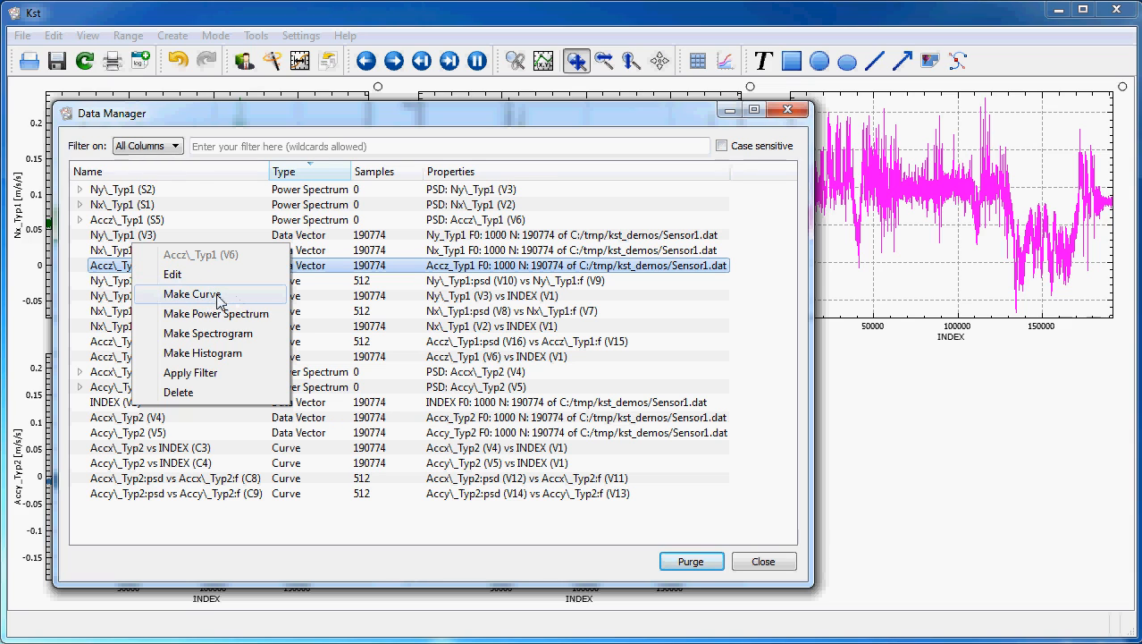
left_click(203, 353)
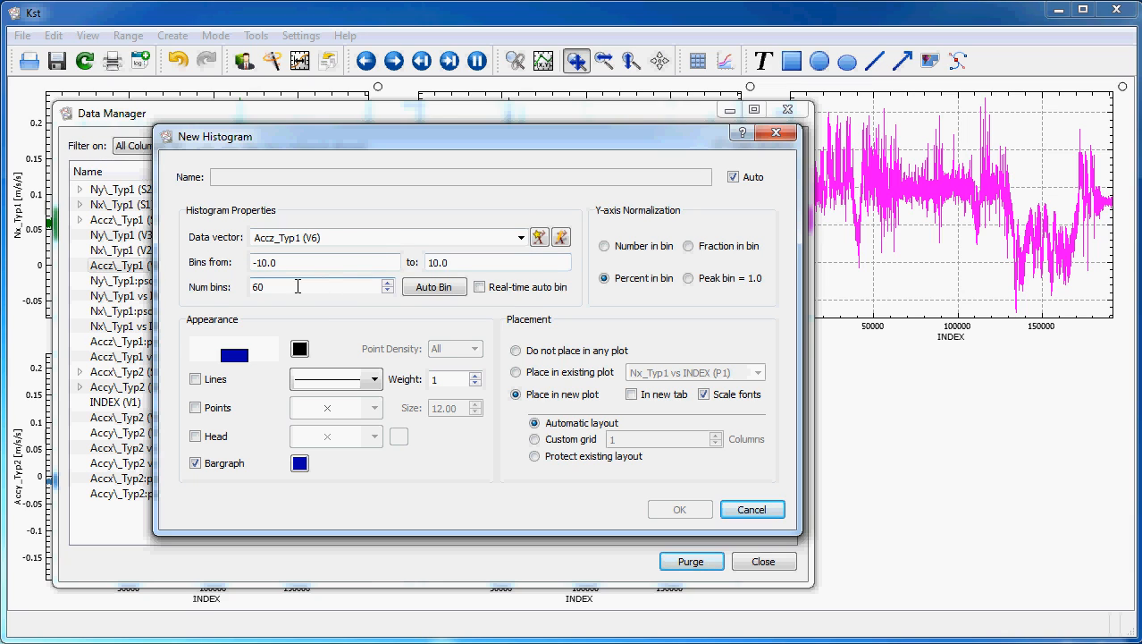
left_click(434, 287)
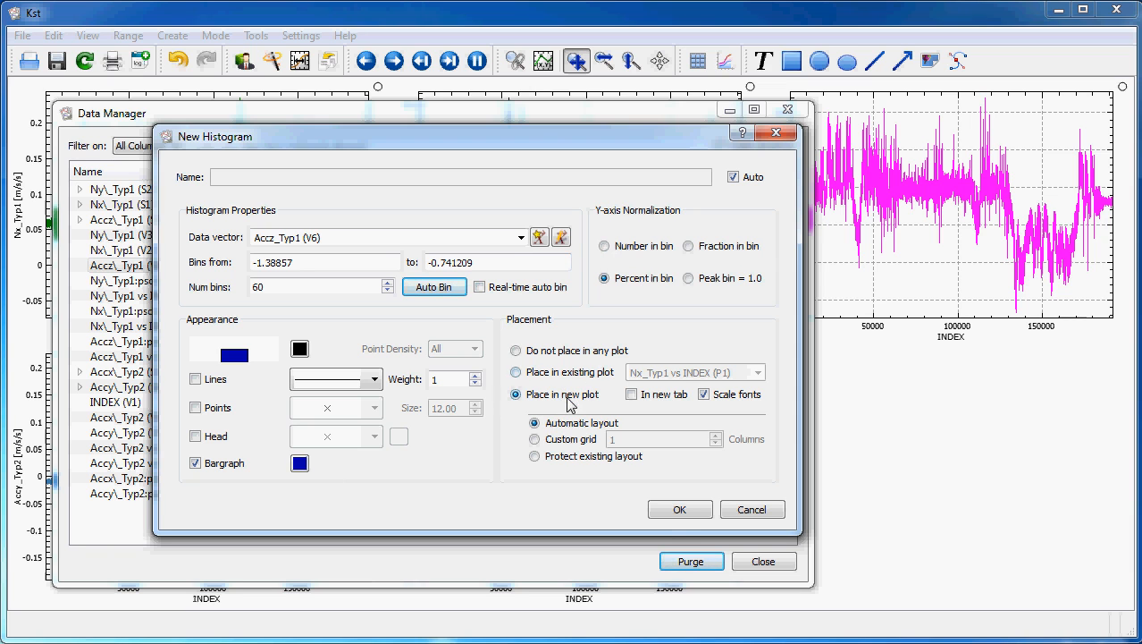
left_click(670, 512)
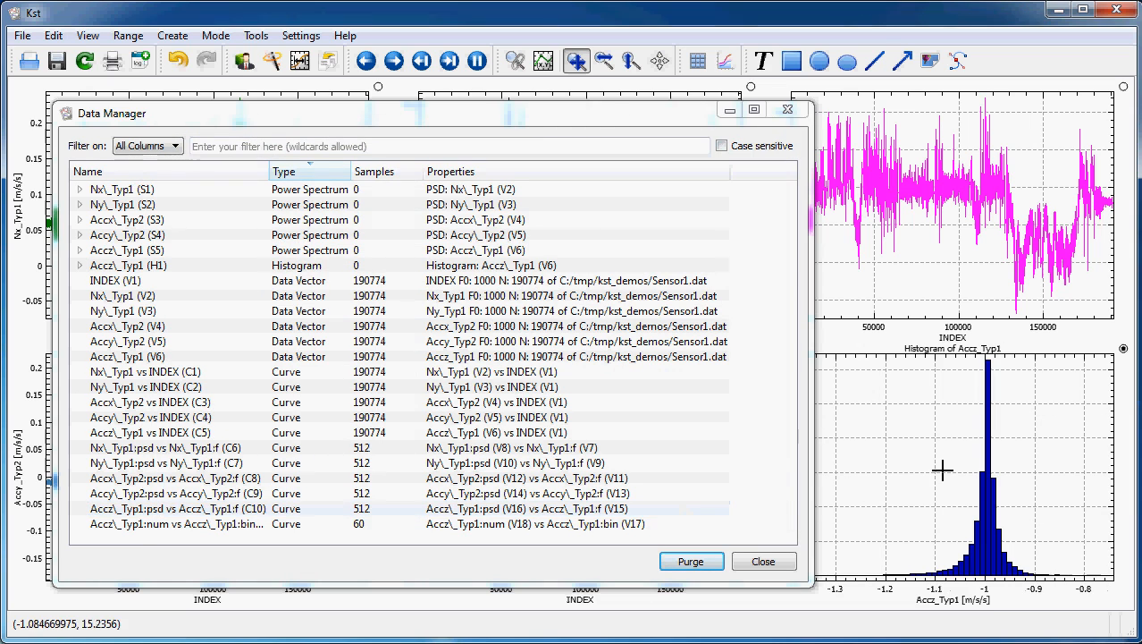
left_click(764, 562)
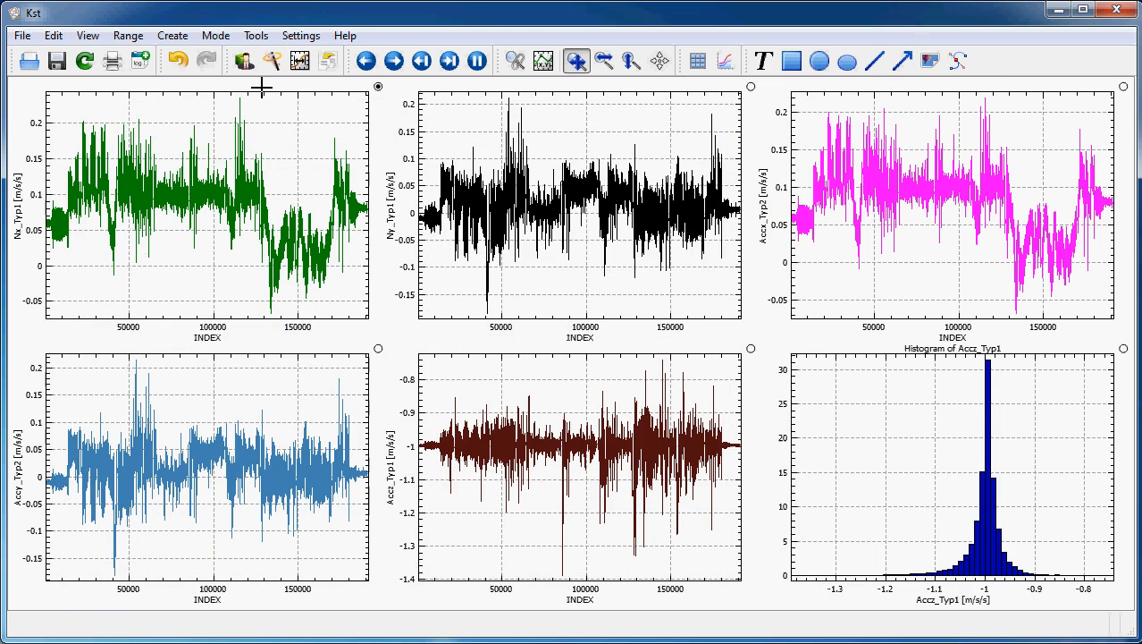
Purge the unused data objects from the session with the Data Manager and close it.
left_click(244, 60)
left_click_drag(408, 92, 338, 93)
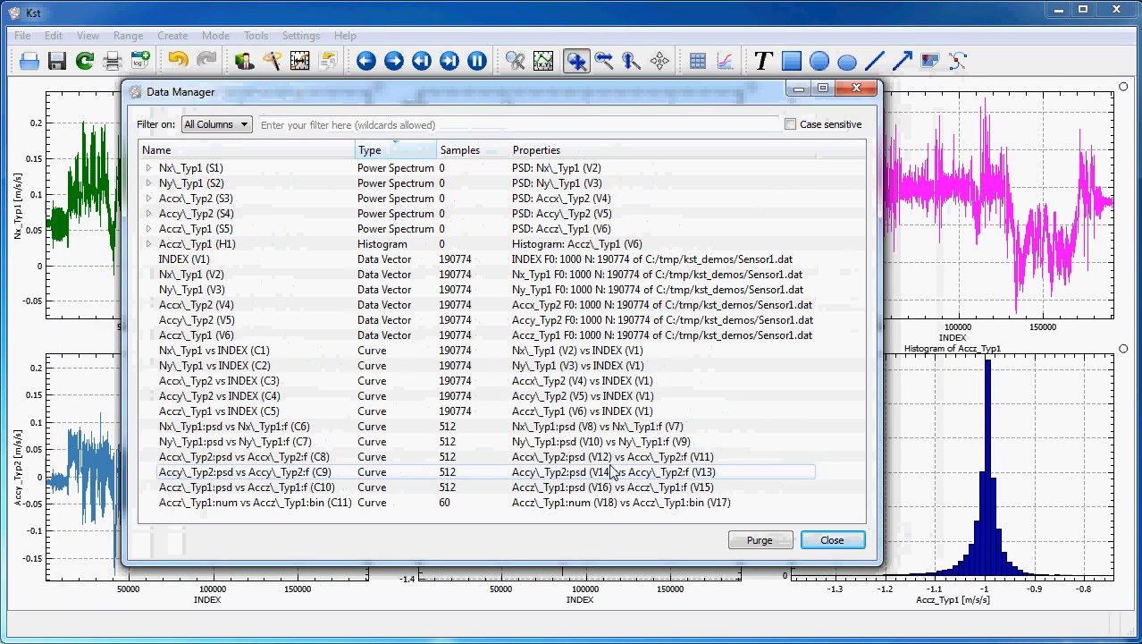
left_click(758, 540)
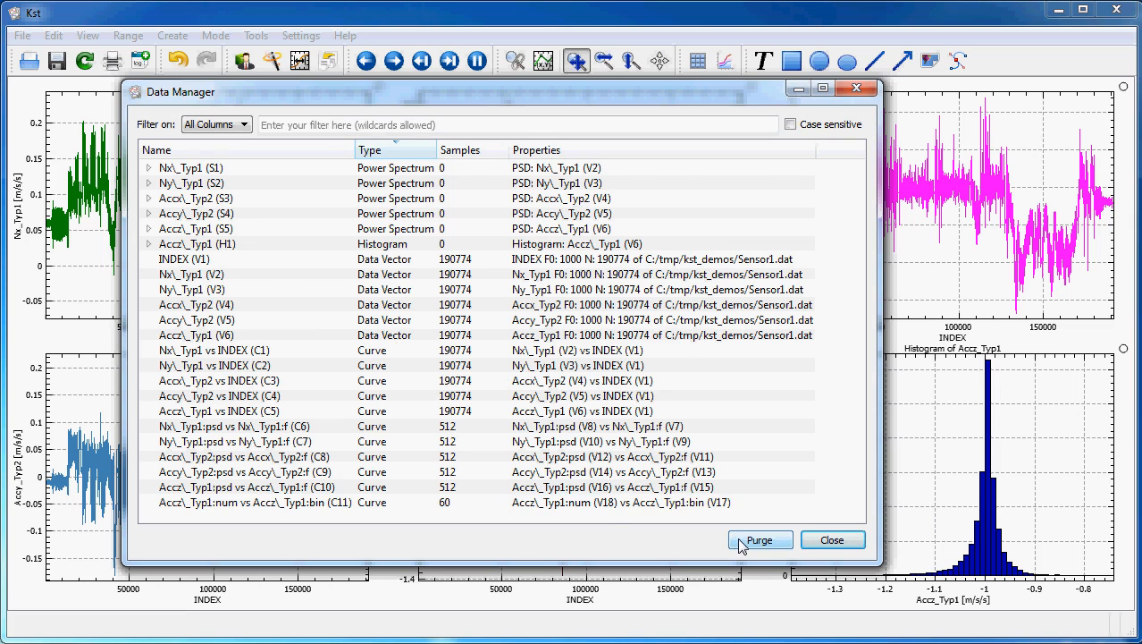
left_click(742, 542)
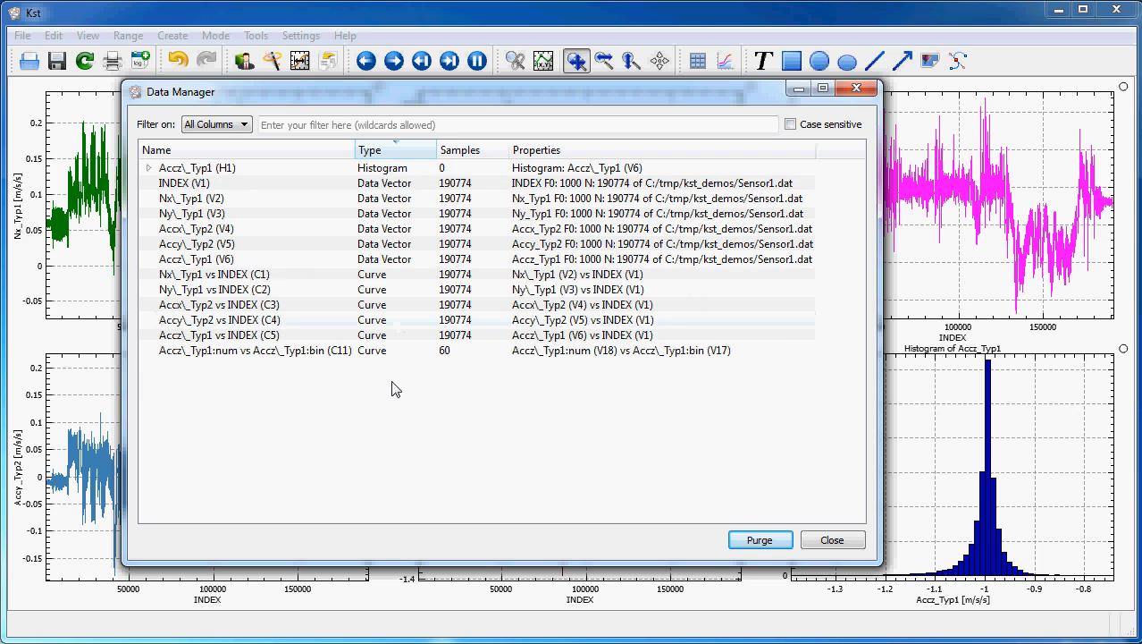
left_click(831, 541)
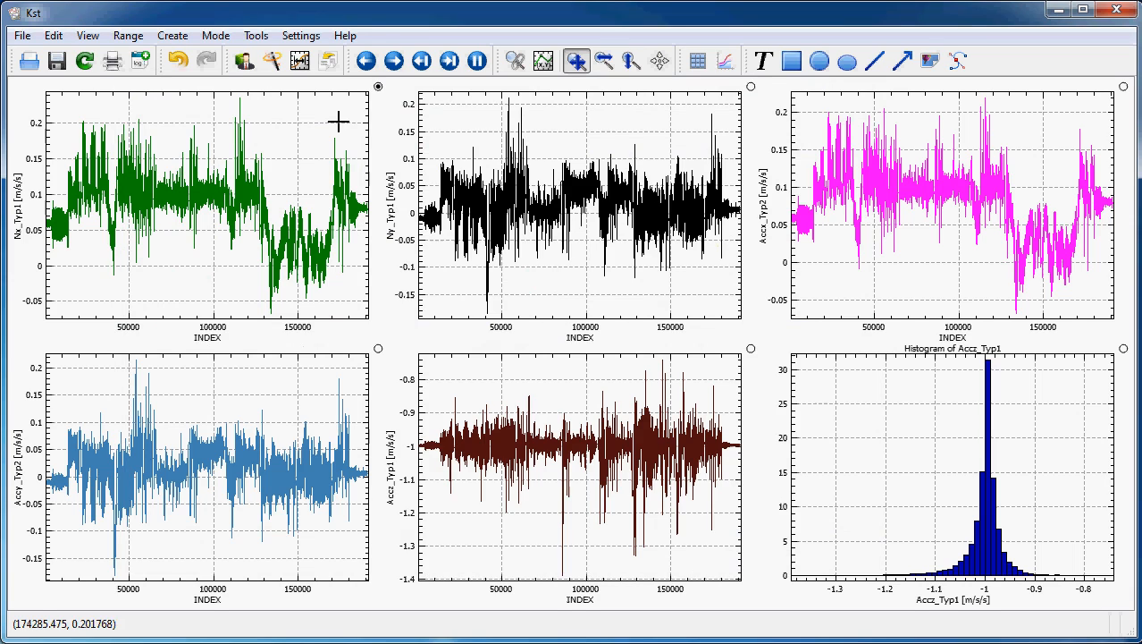
Open Change Data File and select all vectors that come from C:/tmp/kst_demos/Sensor1.dat.
left_click(256, 37)
left_click(304, 96)
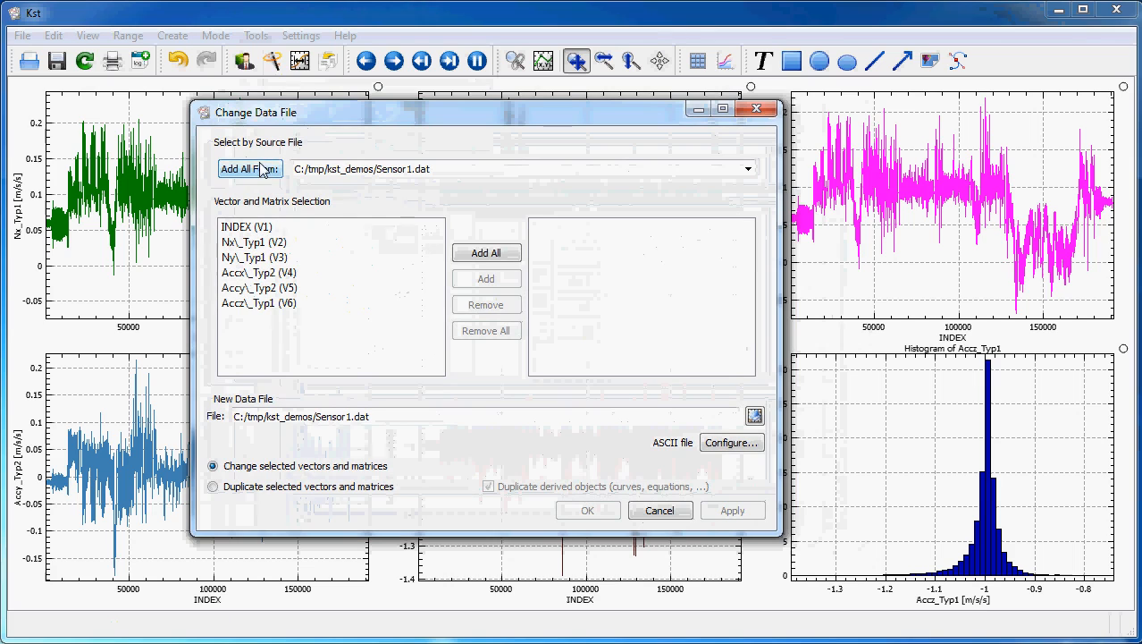
left_click(748, 168)
left_click(329, 175)
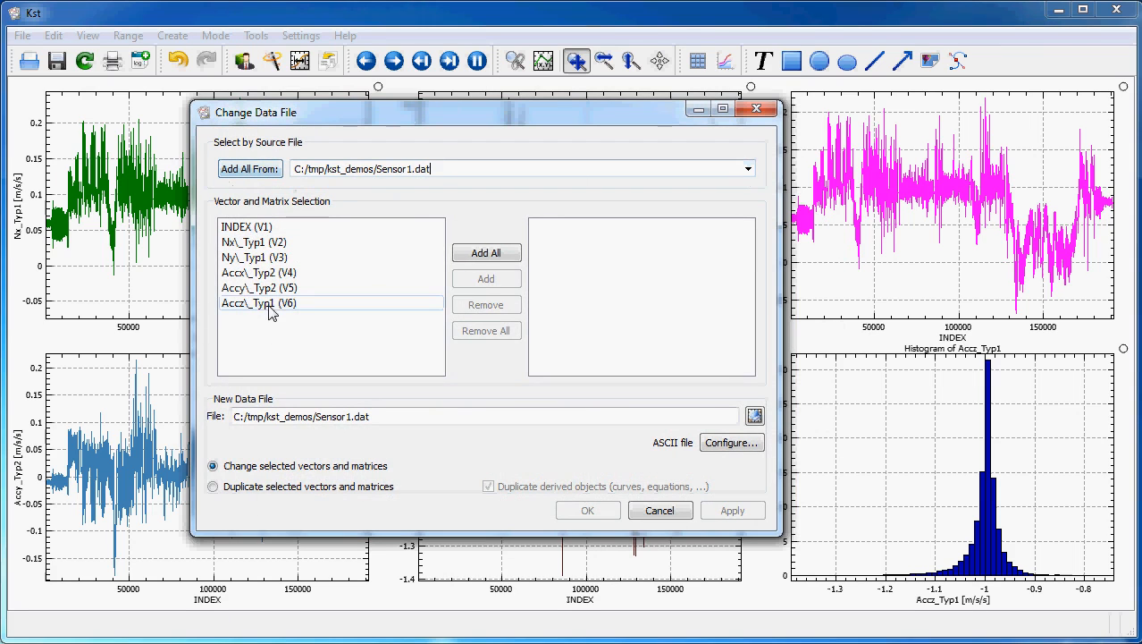
left_click_drag(275, 242, 277, 288)
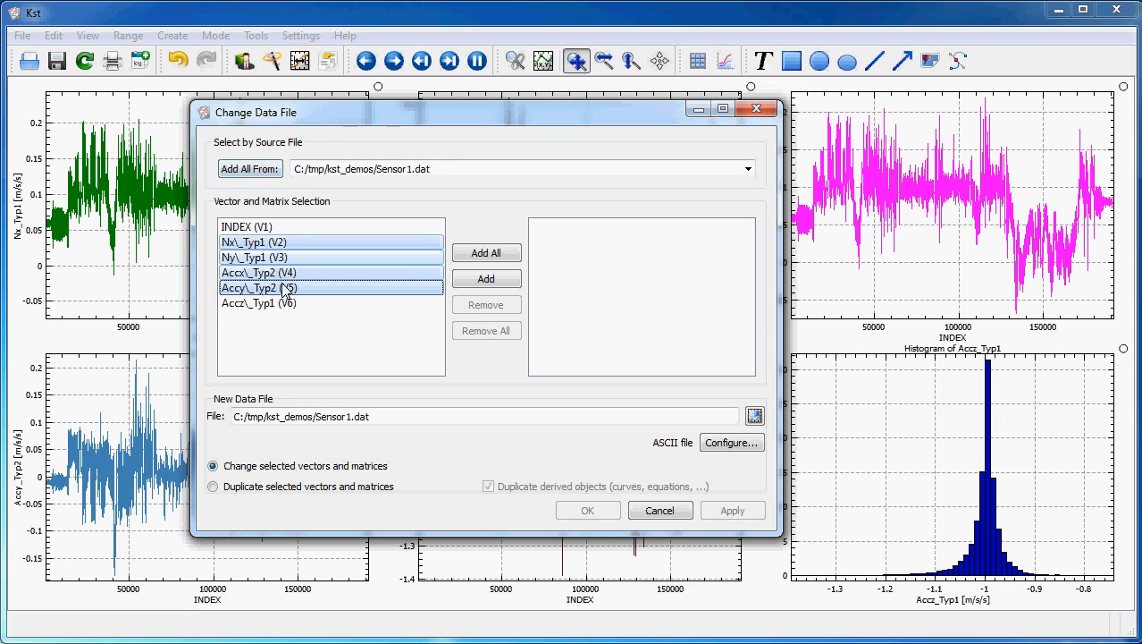
left_click(274, 174)
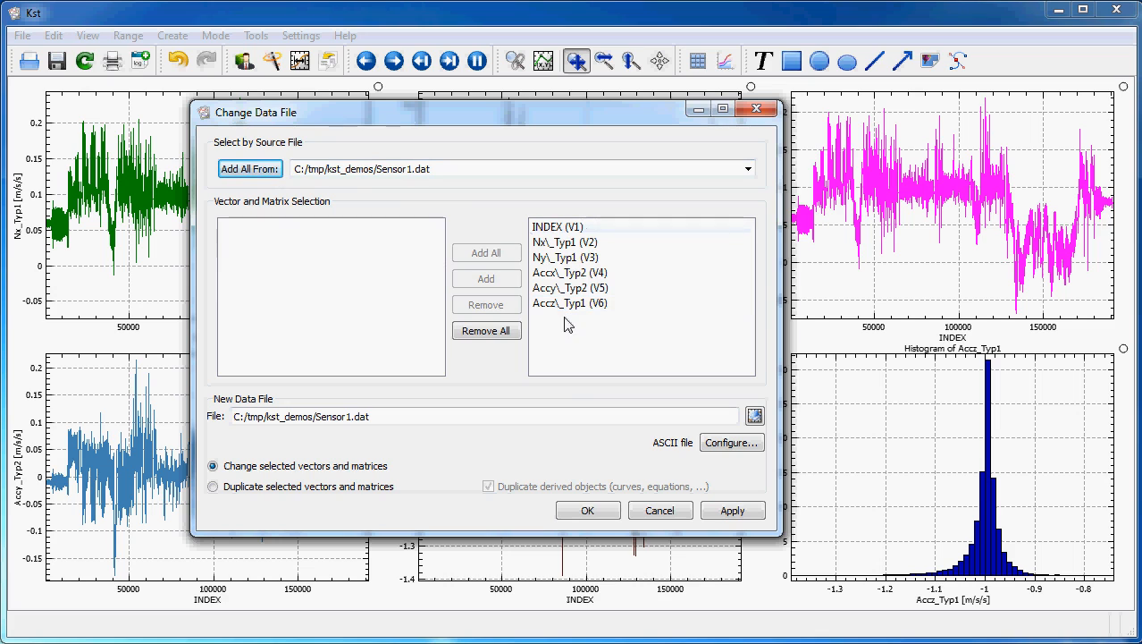
Switch the selected vectors to C:/tmp/kst_demos/Sensor2.dat and check their source file in the Data Manager.
left_click(346, 418)
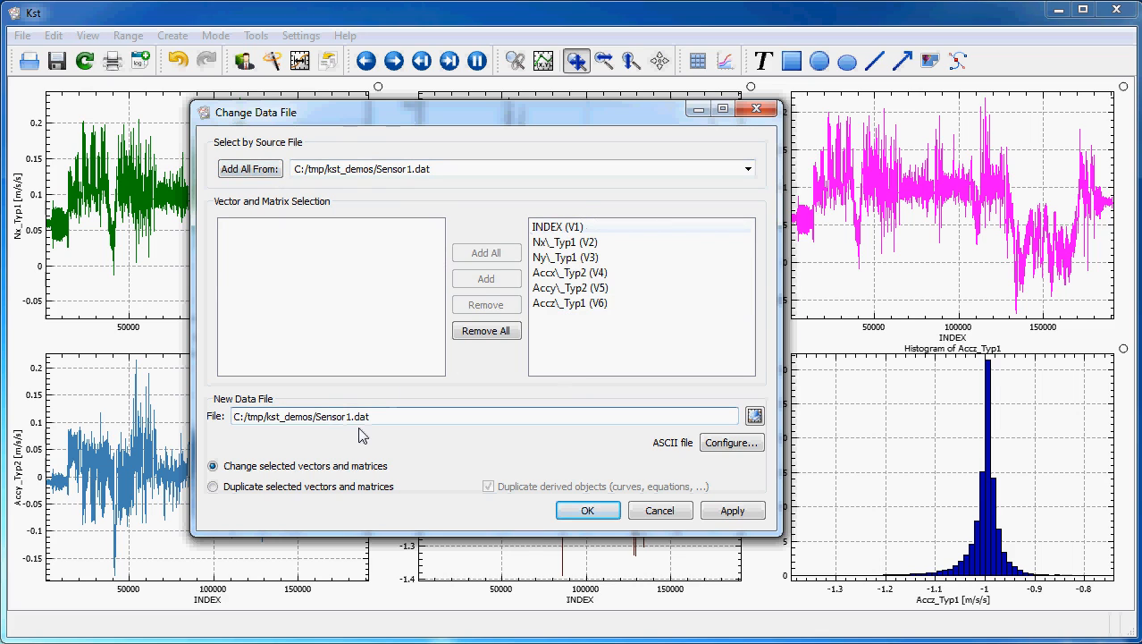
key("Delete")
type("2")
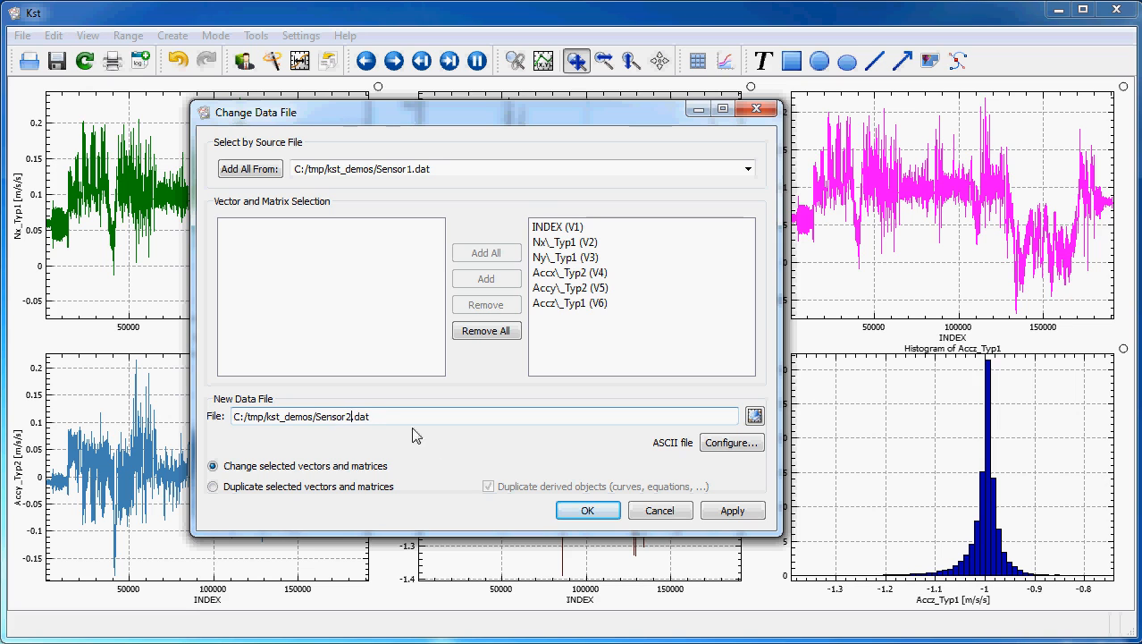
left_click(586, 517)
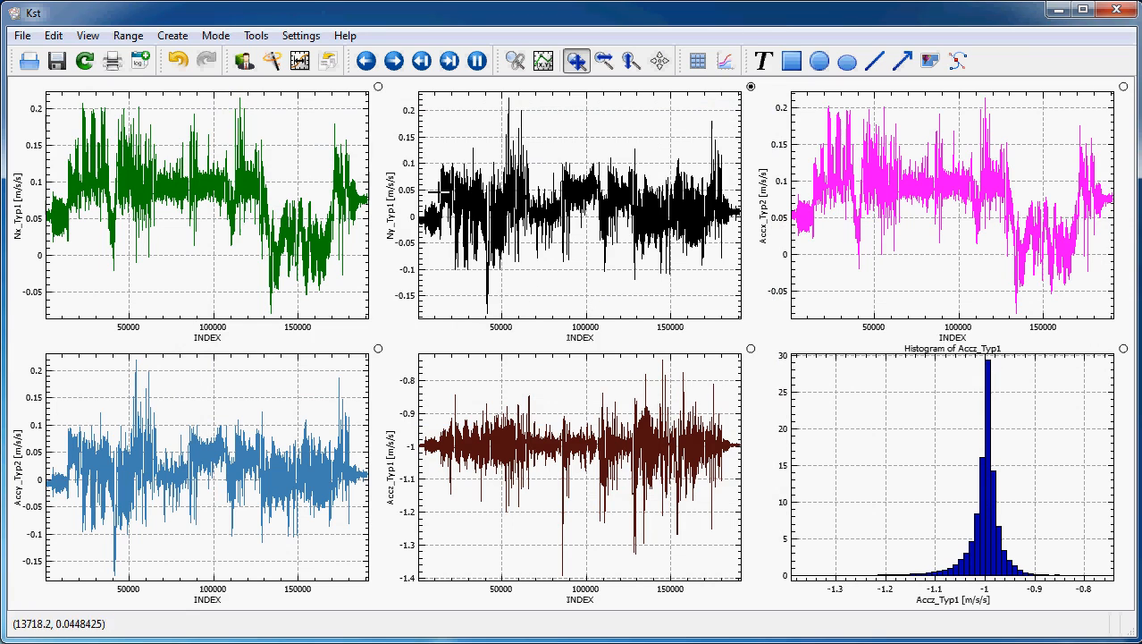
left_click(244, 60)
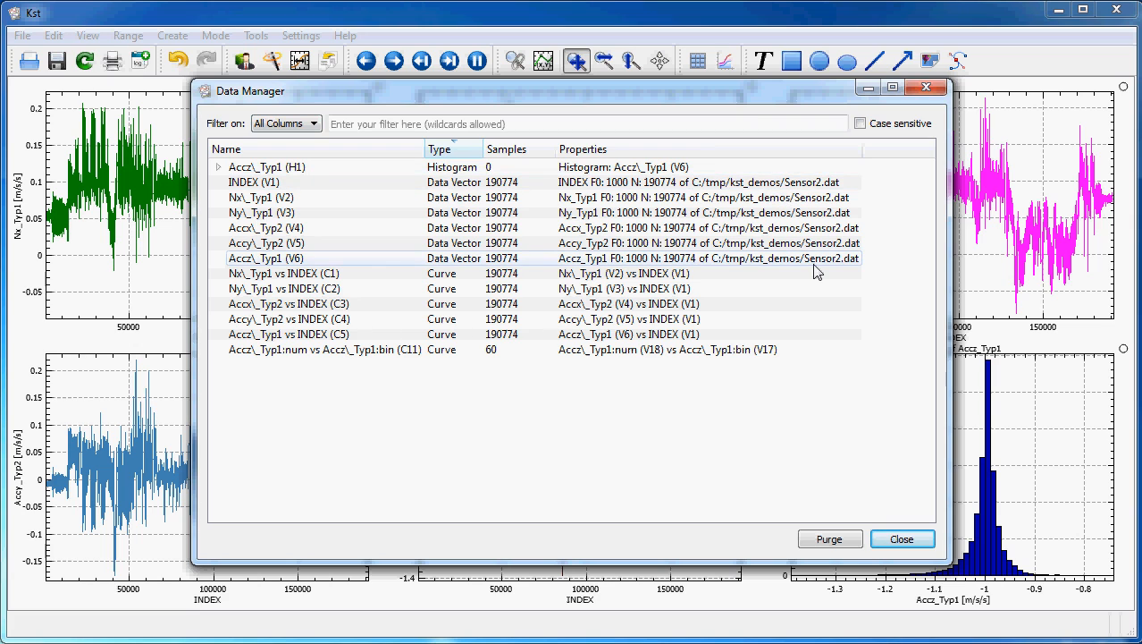
left_click(900, 539)
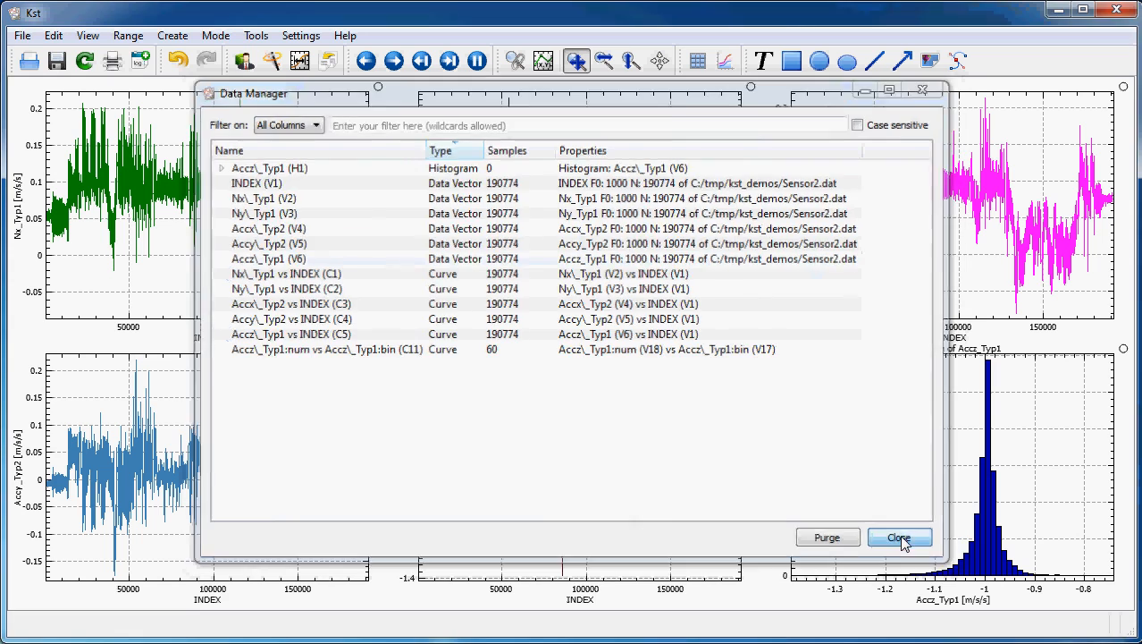
Duplicate all Sensor2.dat vectors and their derived objects using C:/tmp/kst_demos/Sensor1.dat as the new data file.
left_click(329, 61)
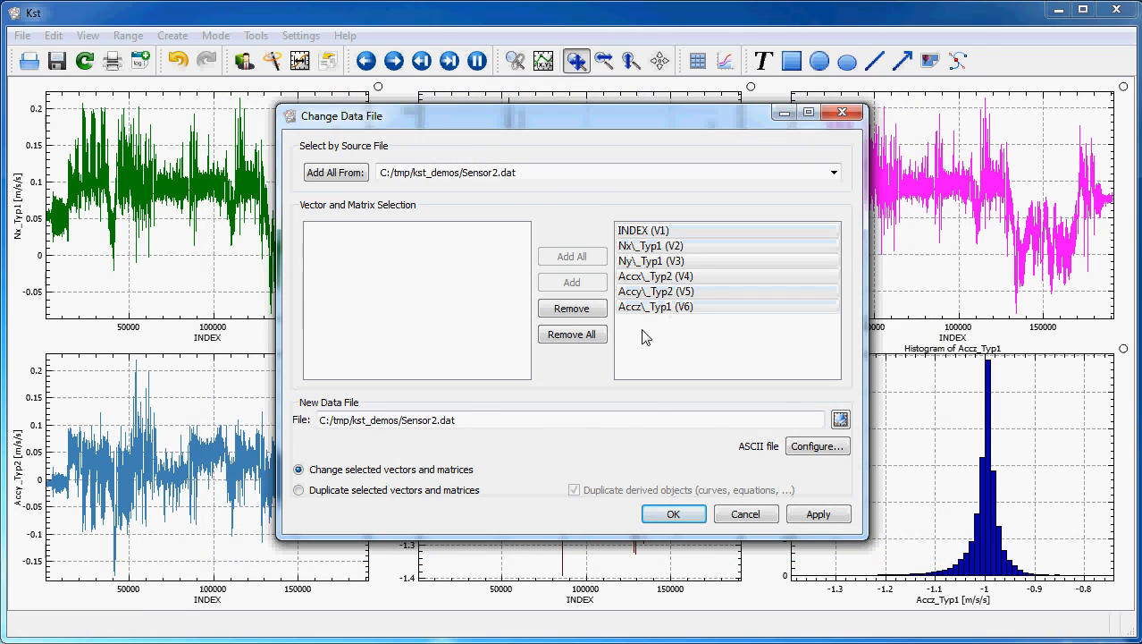
left_click(448, 427)
key("BackSpace")
type("1")
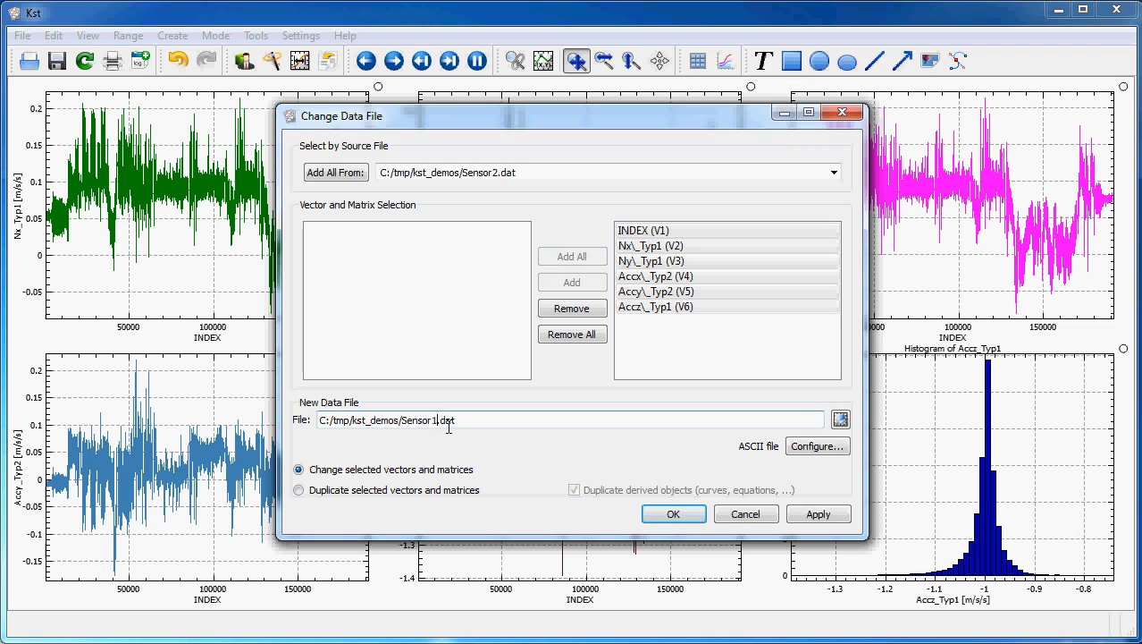
left_click(371, 495)
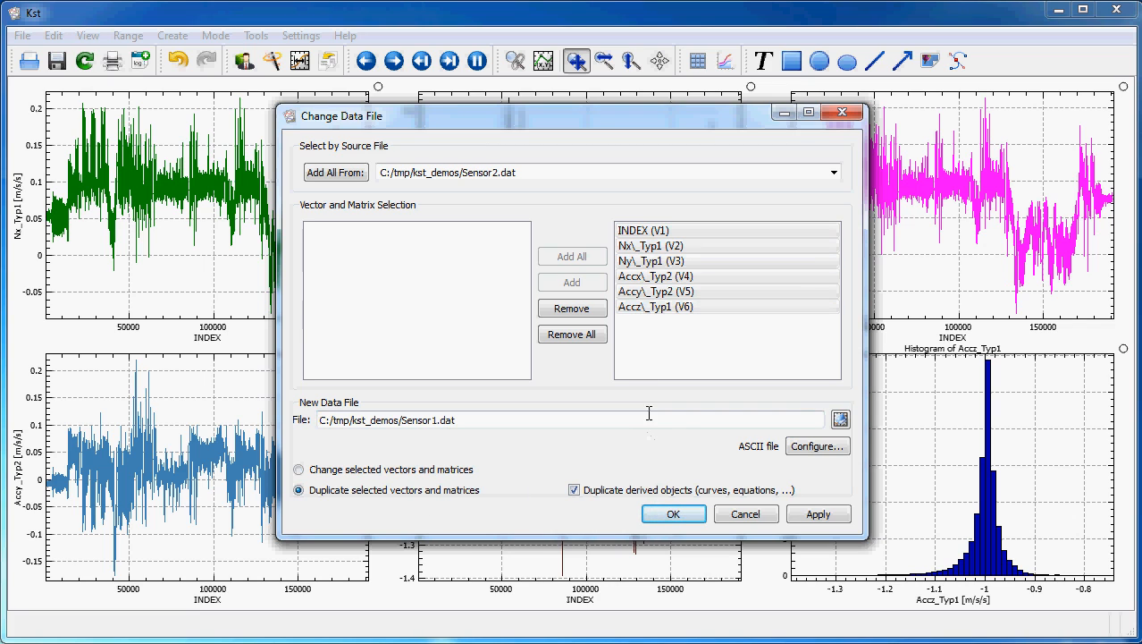
left_click(683, 517)
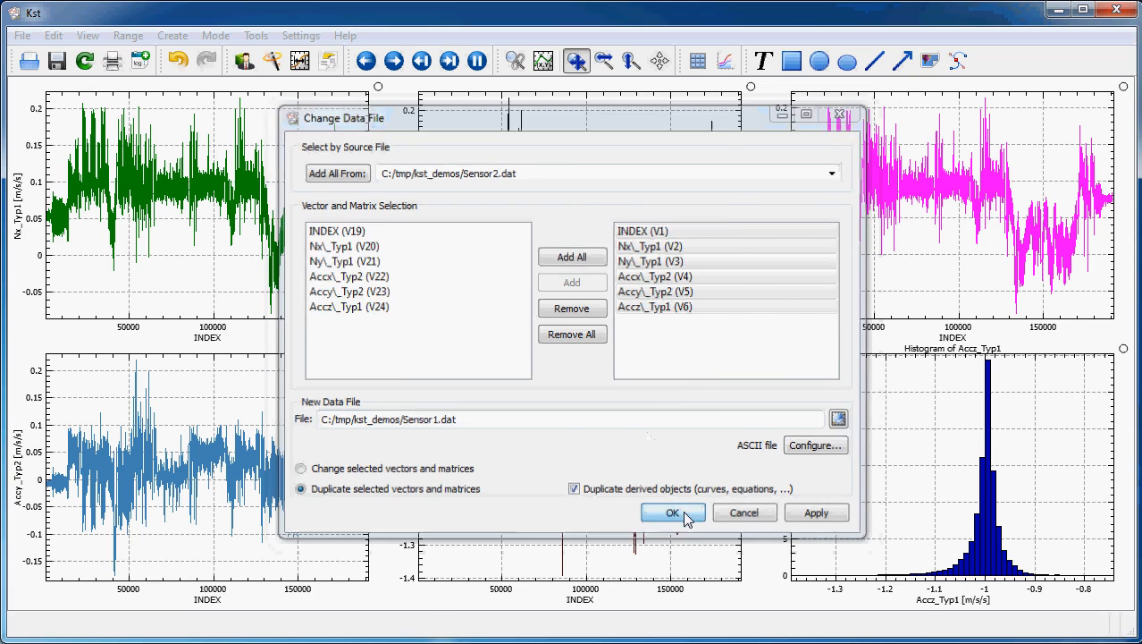
Review the duplicated vectors, curves and histogram in the Data Manager's object list and close it.
left_click(244, 61)
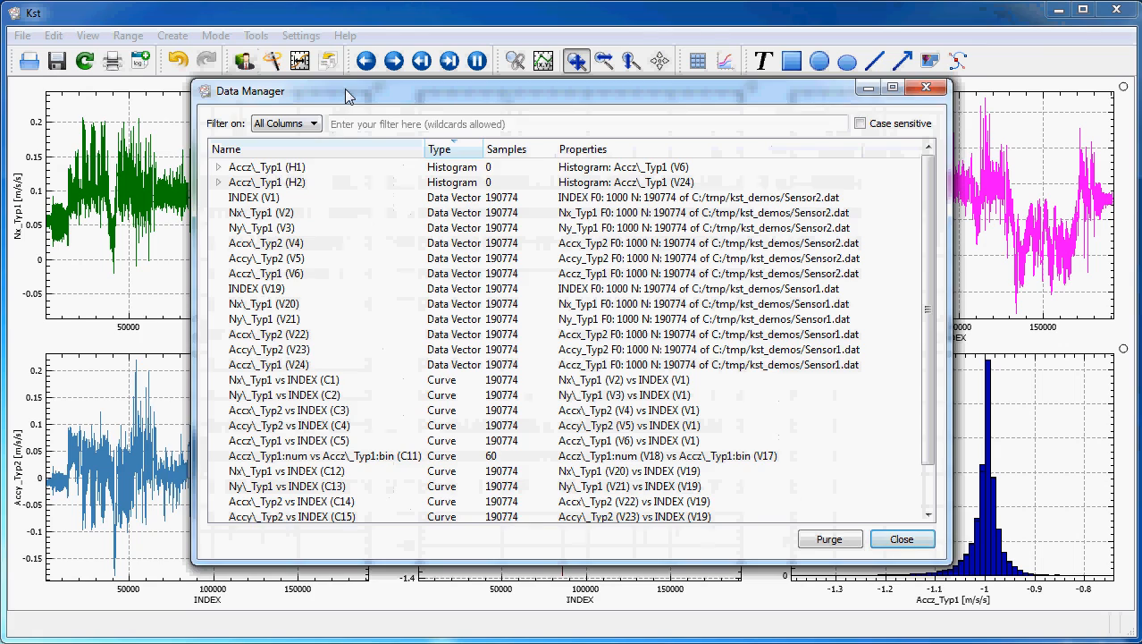
left_click_drag(345, 89, 291, 81)
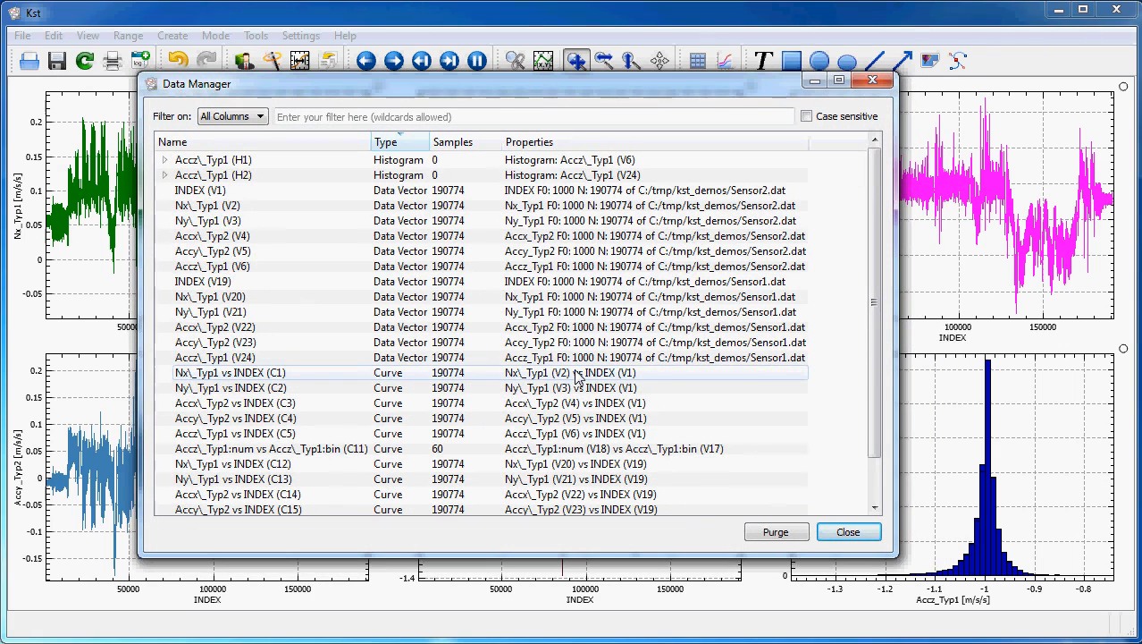
scroll(570, 376, "down", 1)
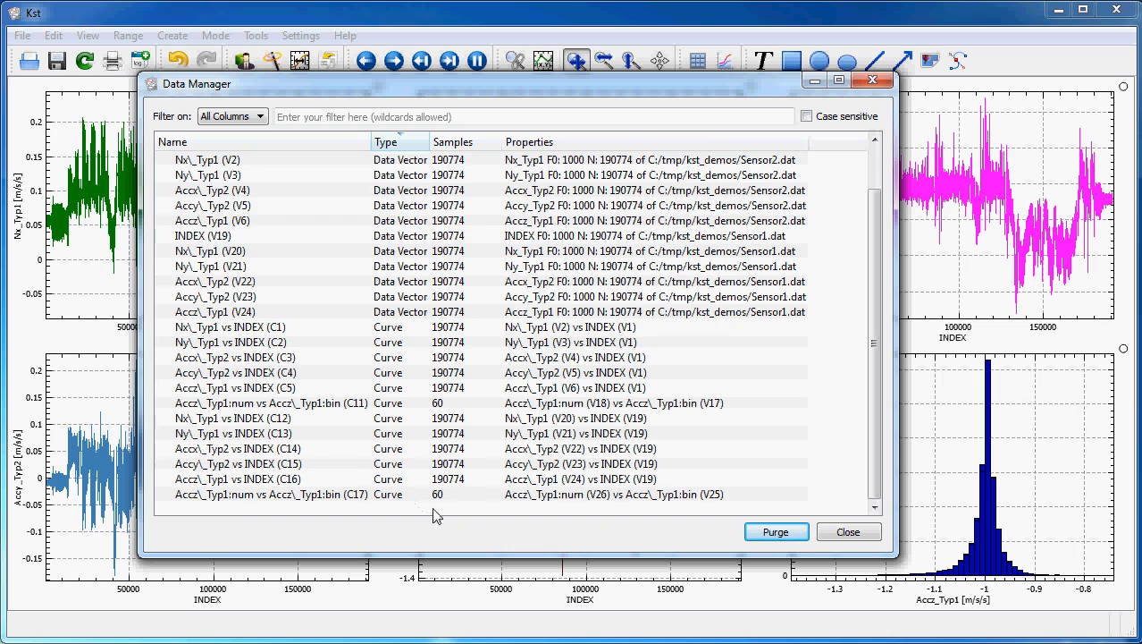
left_click(849, 533)
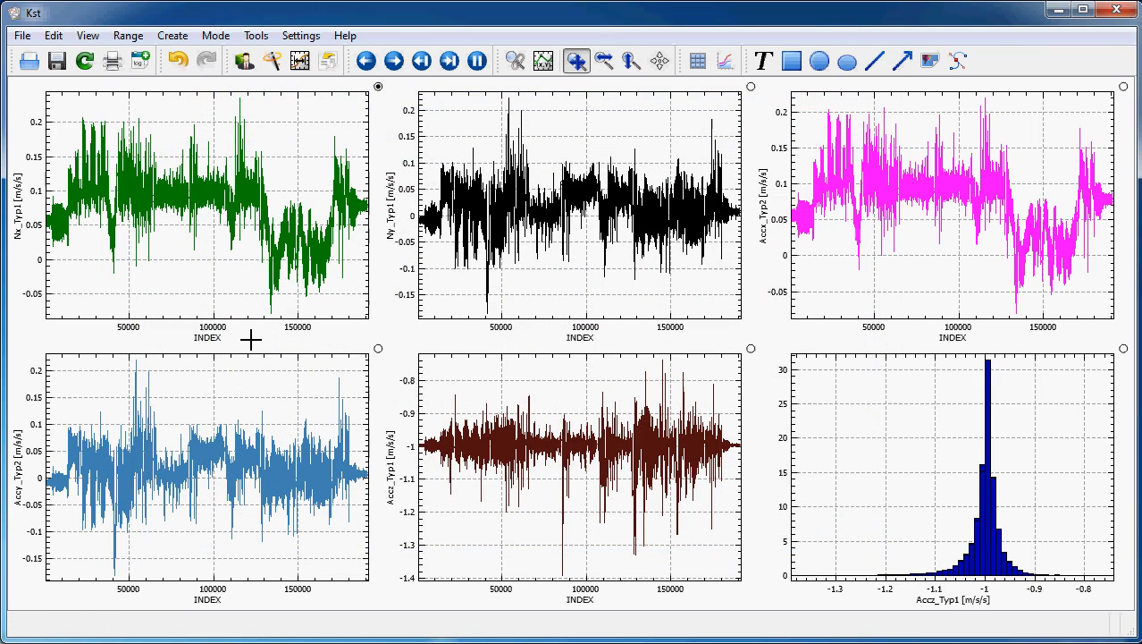
Assign curve colors per file based on the X vector, with blue for Sensor2.dat and dark green for Sensor1.dat.
left_click(255, 37)
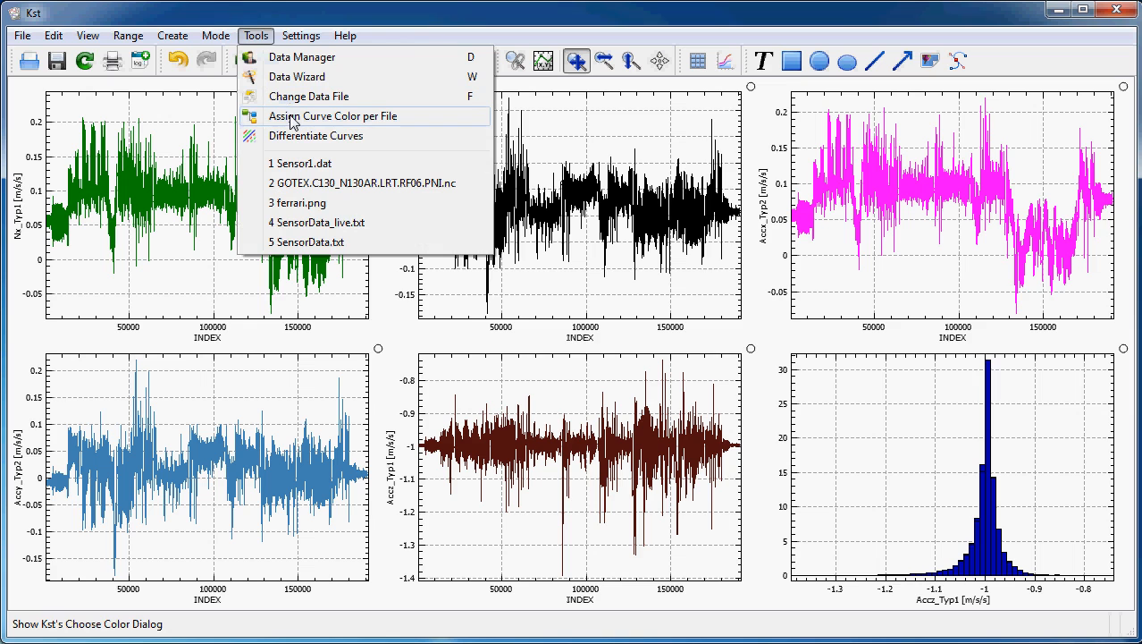
left_click(368, 126)
left_click_drag(496, 243, 332, 257)
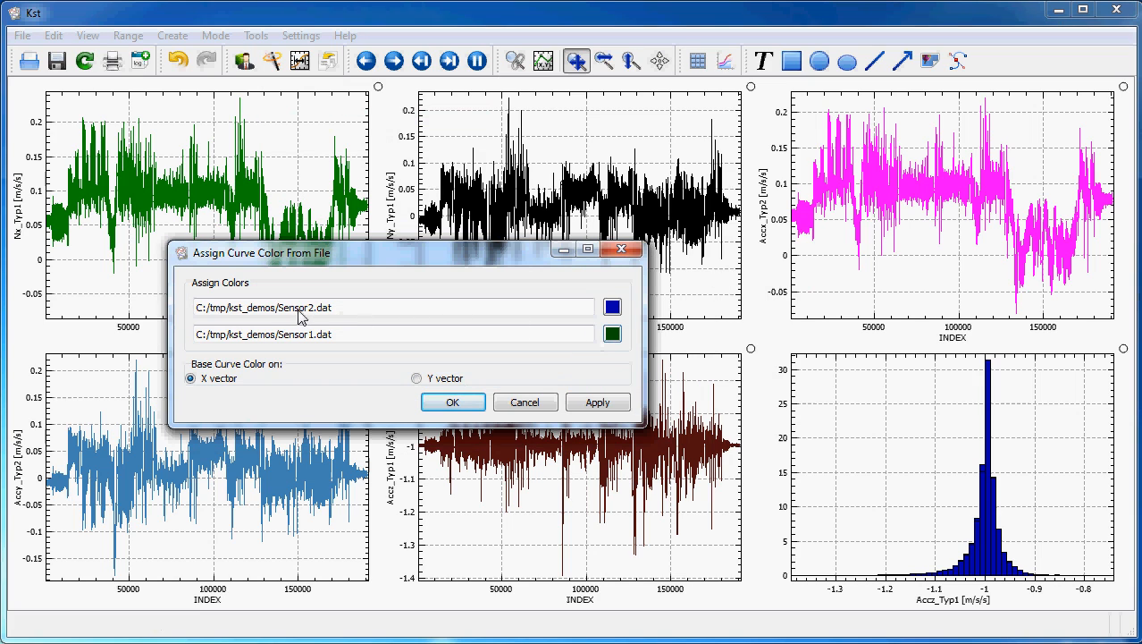
left_click_drag(272, 254, 288, 298)
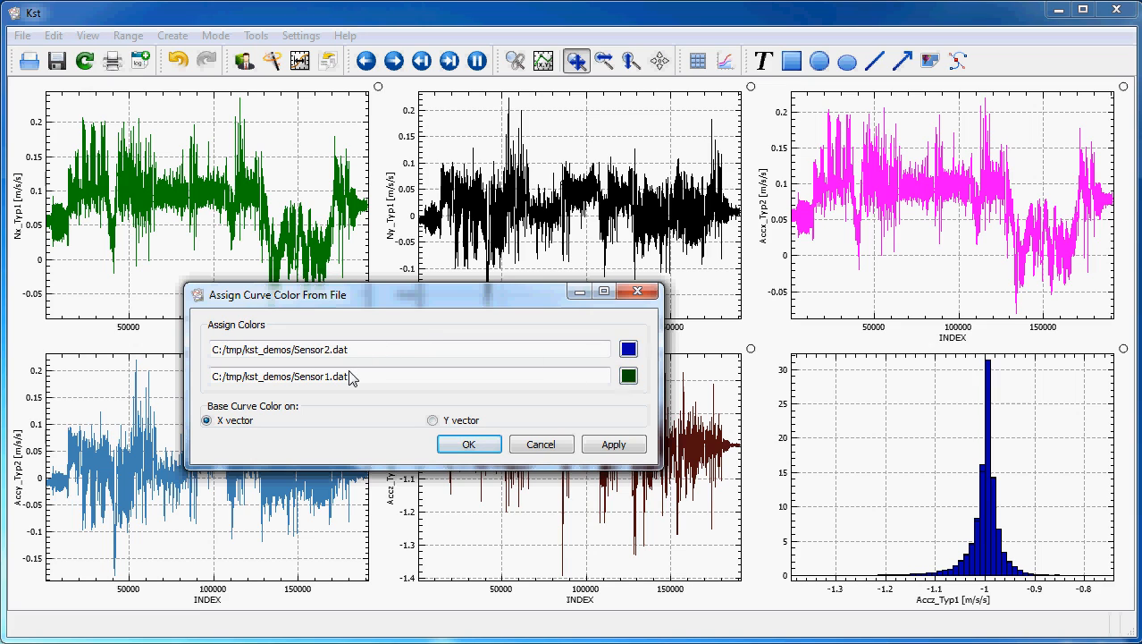
left_click(480, 451)
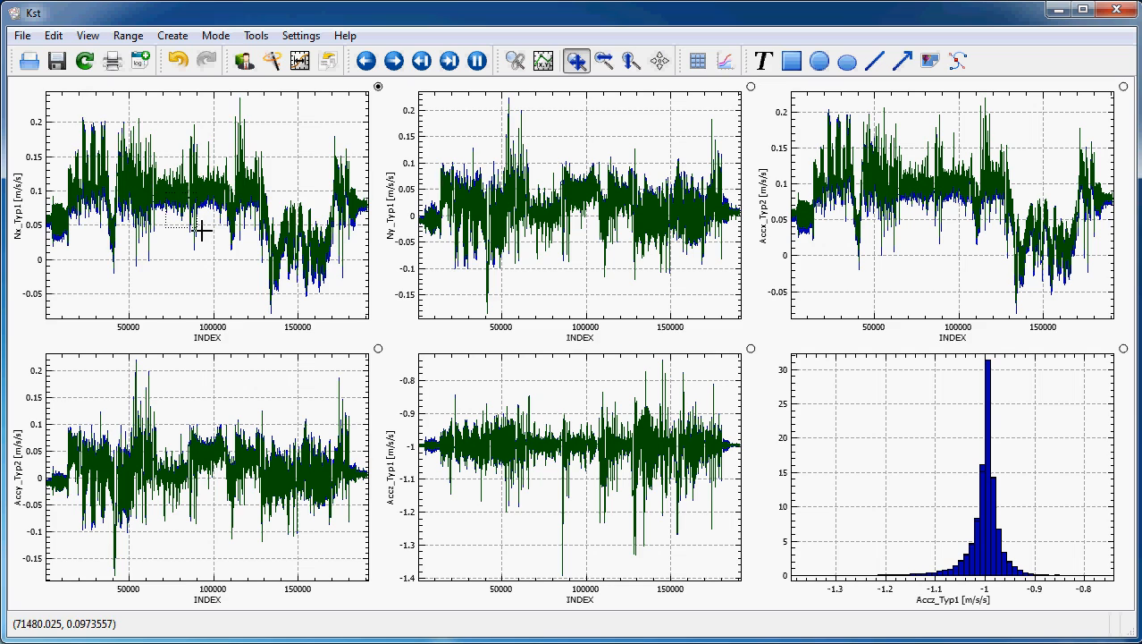
Set the line style of the six Sensor1.dat curves, C12 to C17, to dotted in a single multiple-curve edit.
left_click_drag(204, 231, 245, 245)
left_click_drag(179, 198, 84, 101)
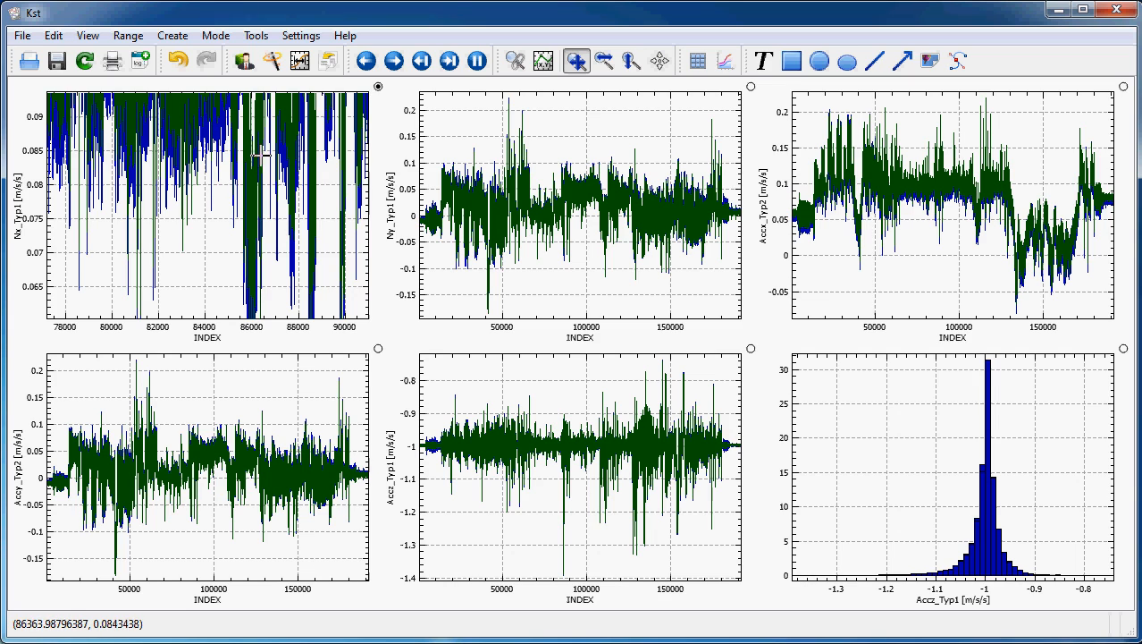
double_click(249, 201)
left_click_drag(878, 245, 242, 119)
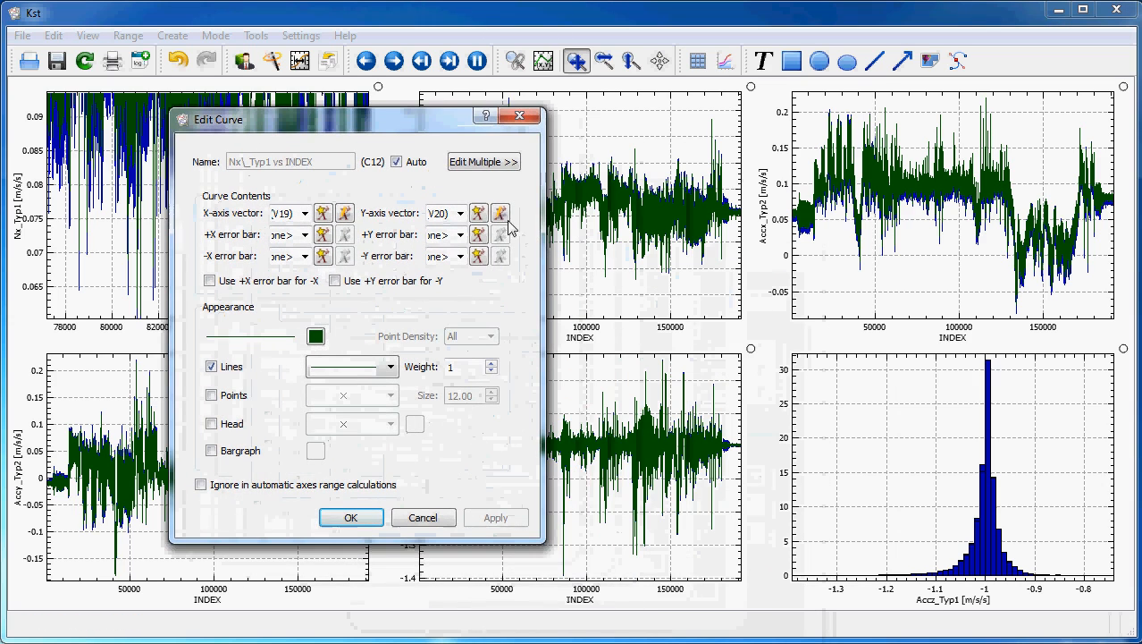
left_click(483, 162)
left_click_drag(631, 230, 874, 241)
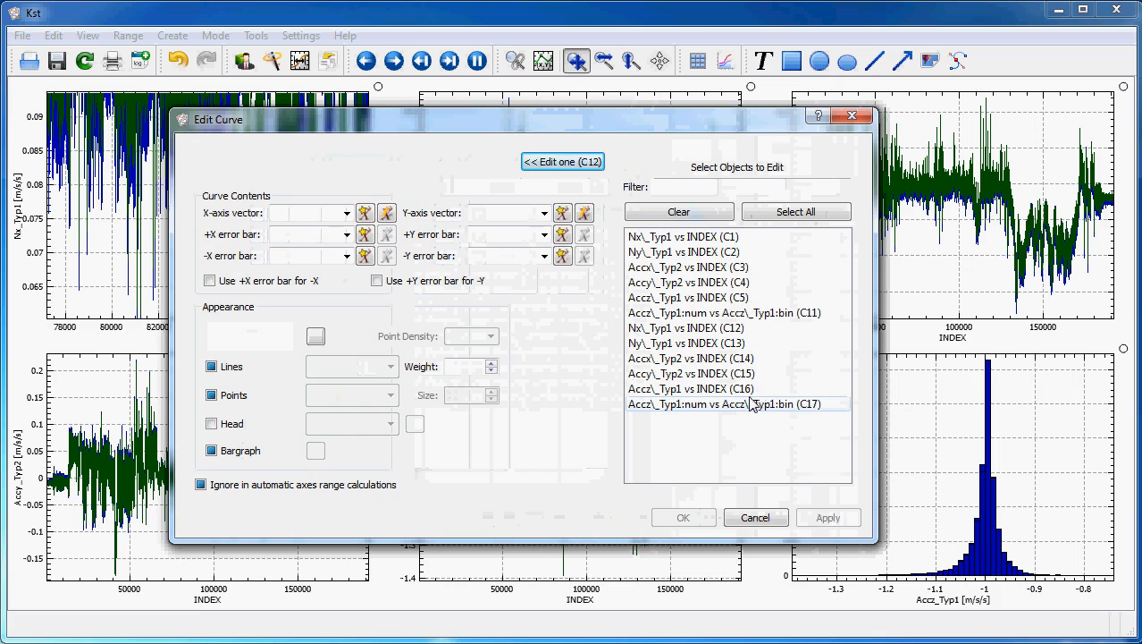
left_click_drag(749, 330, 753, 404)
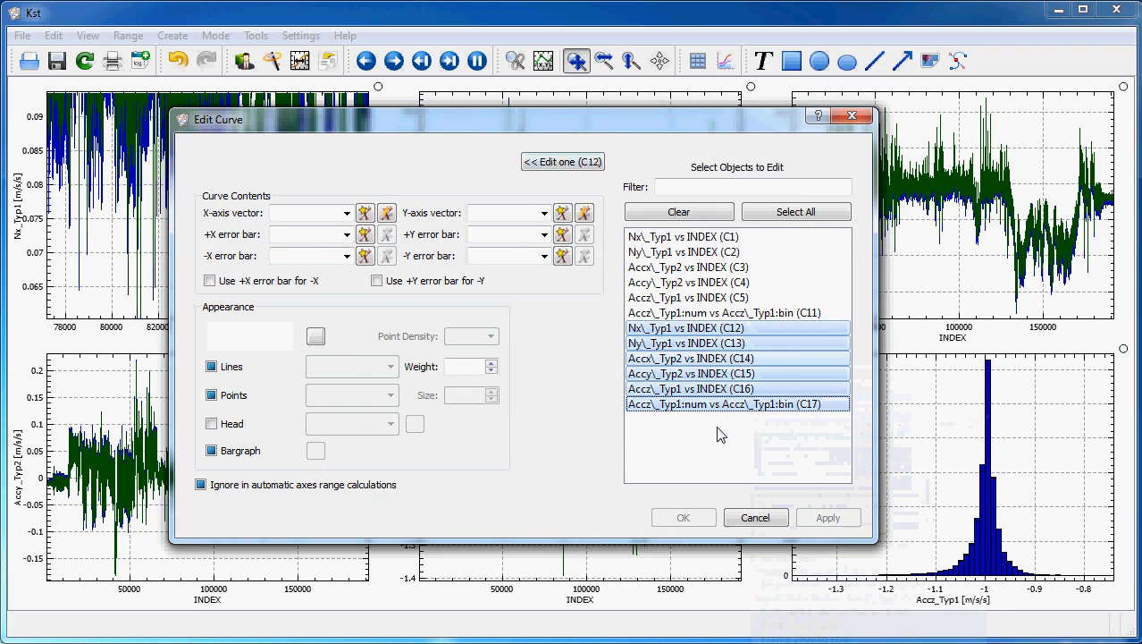
left_click(232, 369)
left_click(317, 372)
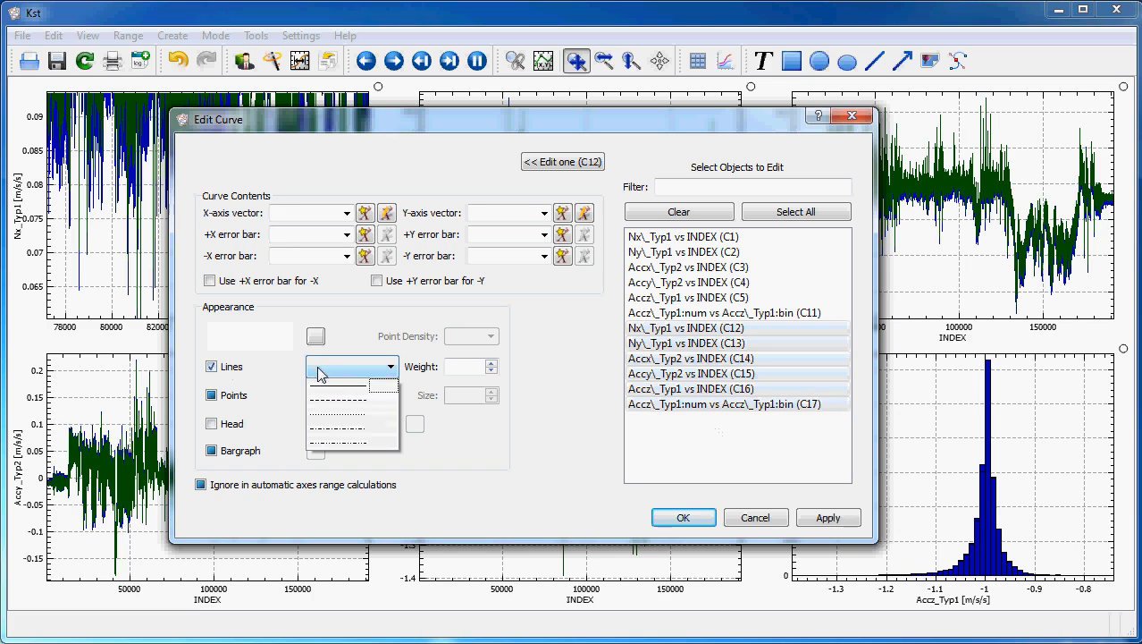
left_click(325, 415)
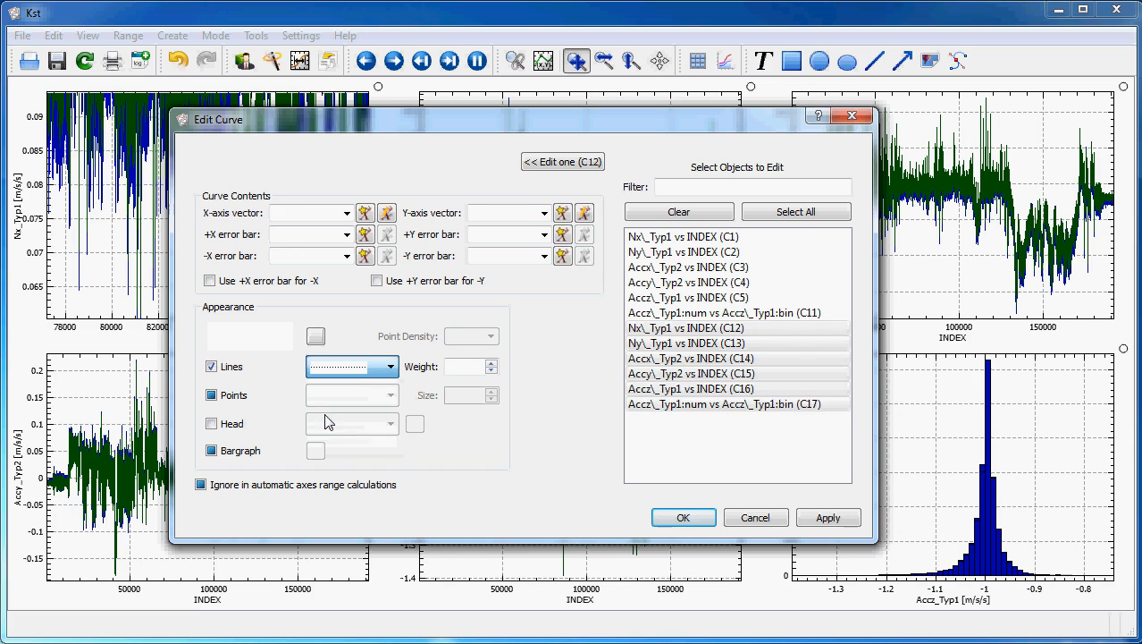
left_click(683, 519)
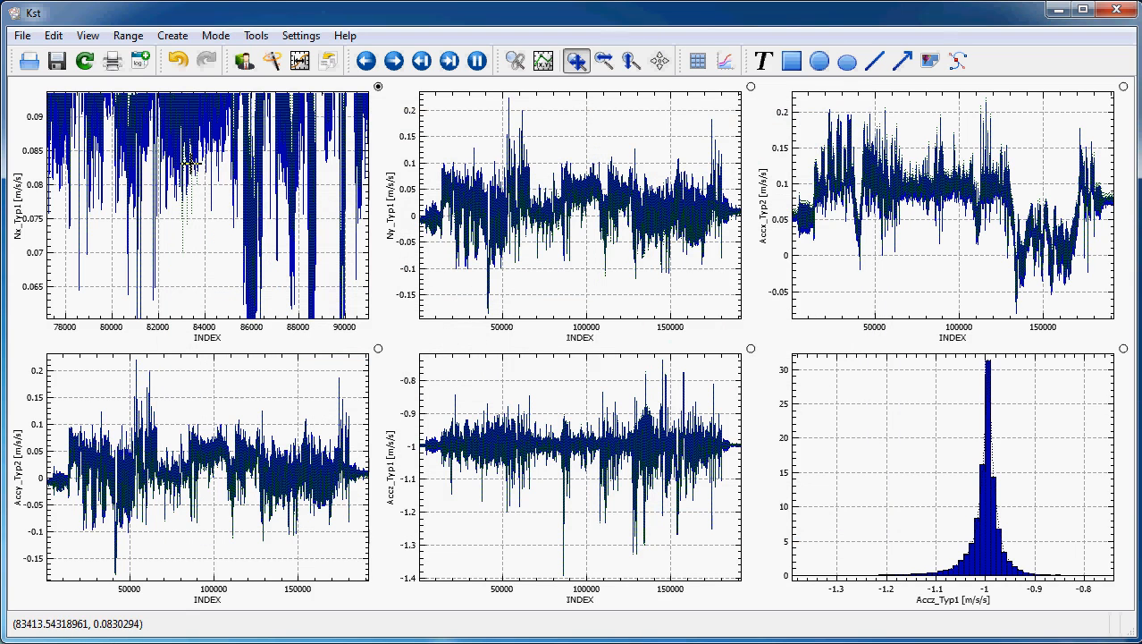
Zoom into the Accy_Typ2 plot to an INDEX range of about 86900 to 87400 and compare its solid and dotted curves.
left_click_drag(176, 421, 231, 465)
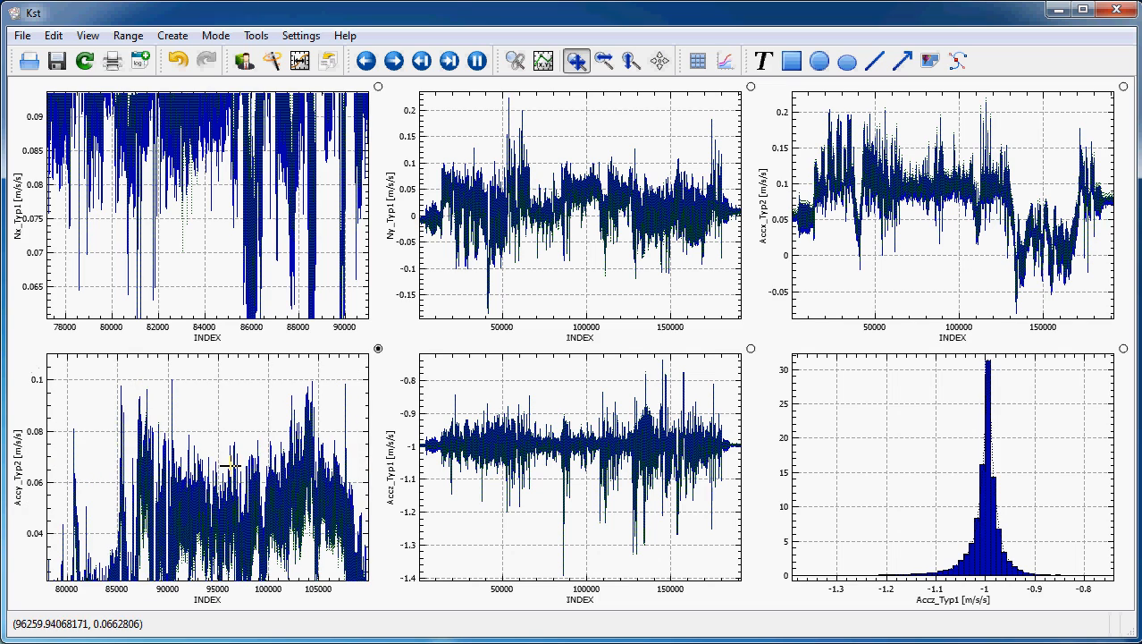
left_click_drag(132, 385, 181, 460)
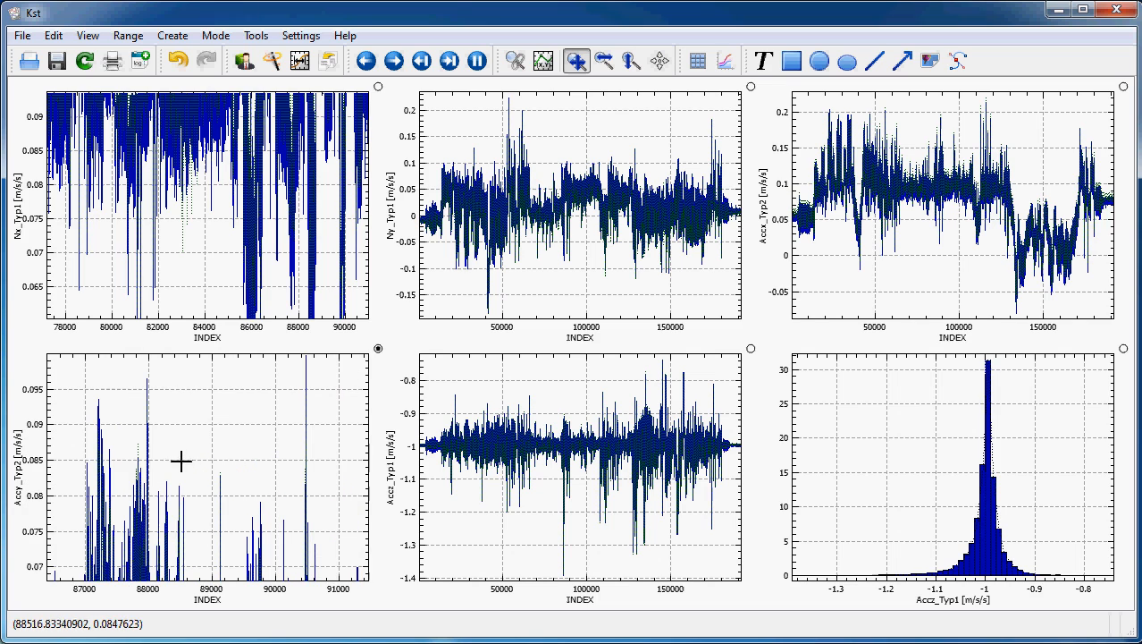
left_click_drag(75, 451, 114, 490)
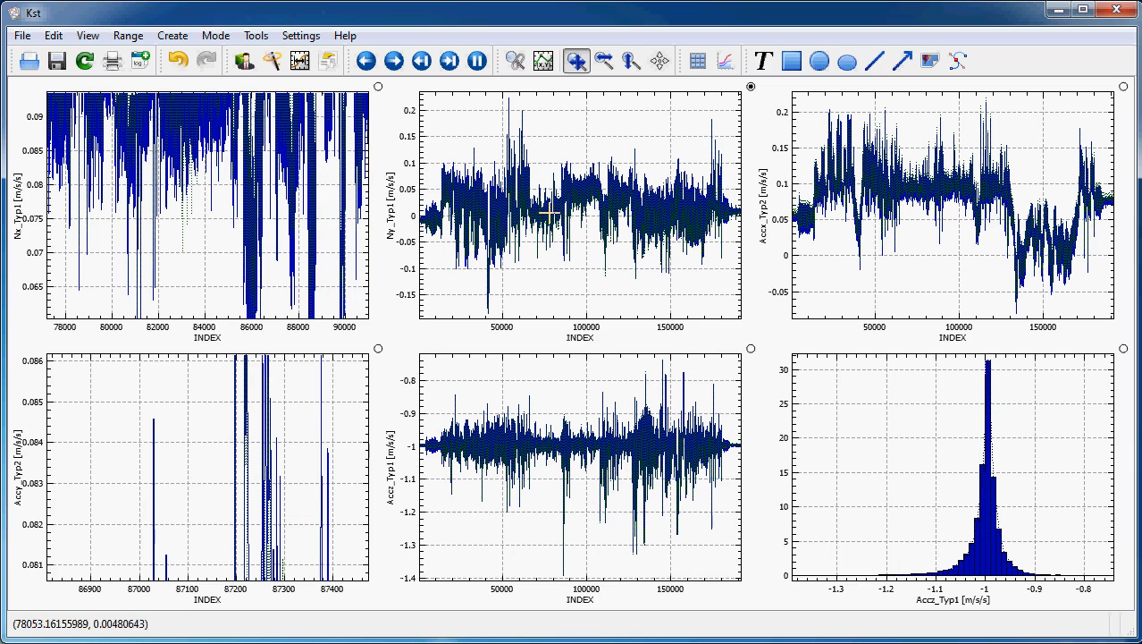
Maximize the Ny_Typ1 plot to examine its curves and return to the six-plot layout.
right_click(541, 175)
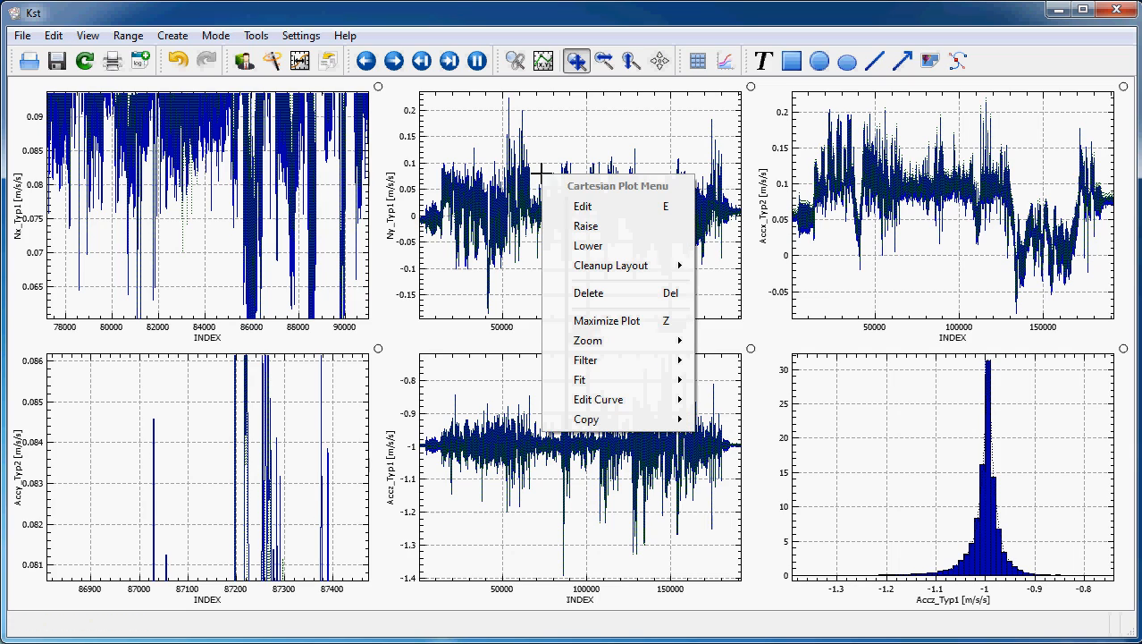
left_click(598, 327)
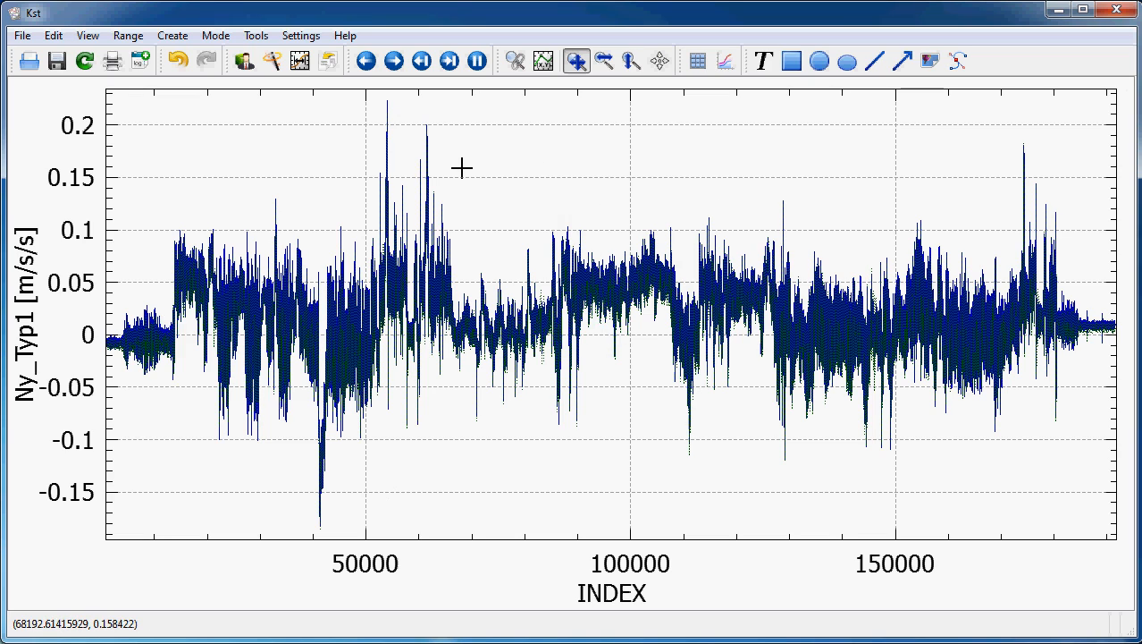
key("m")
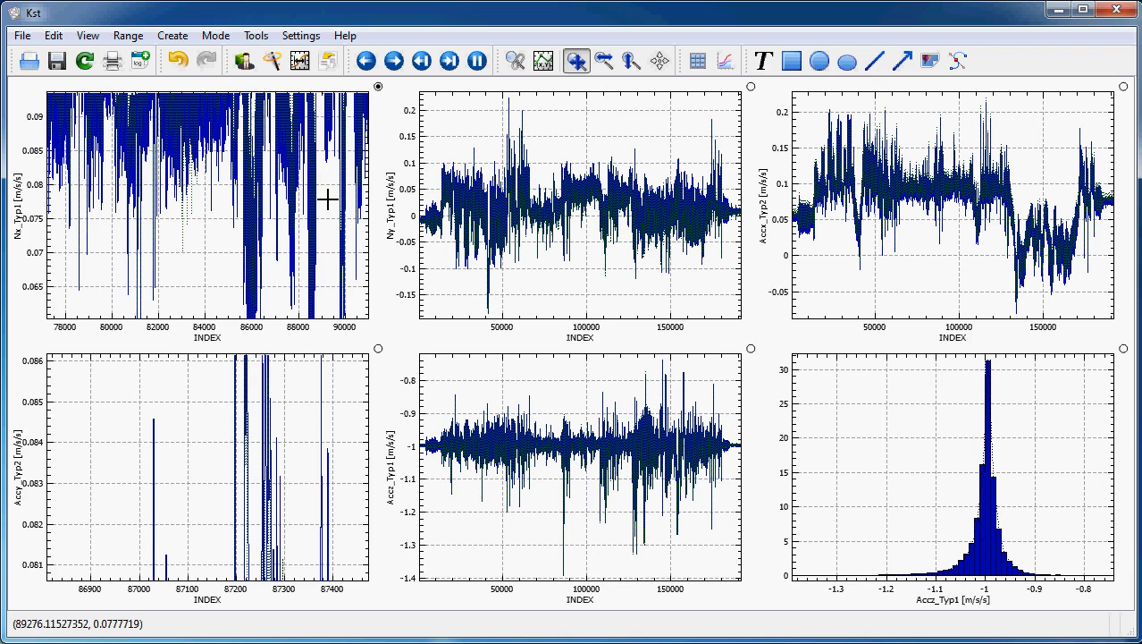
Reset the zoom of the Nx_Typ1 and Accy_Typ2 plots to their full data range.
key("m")
key("m")
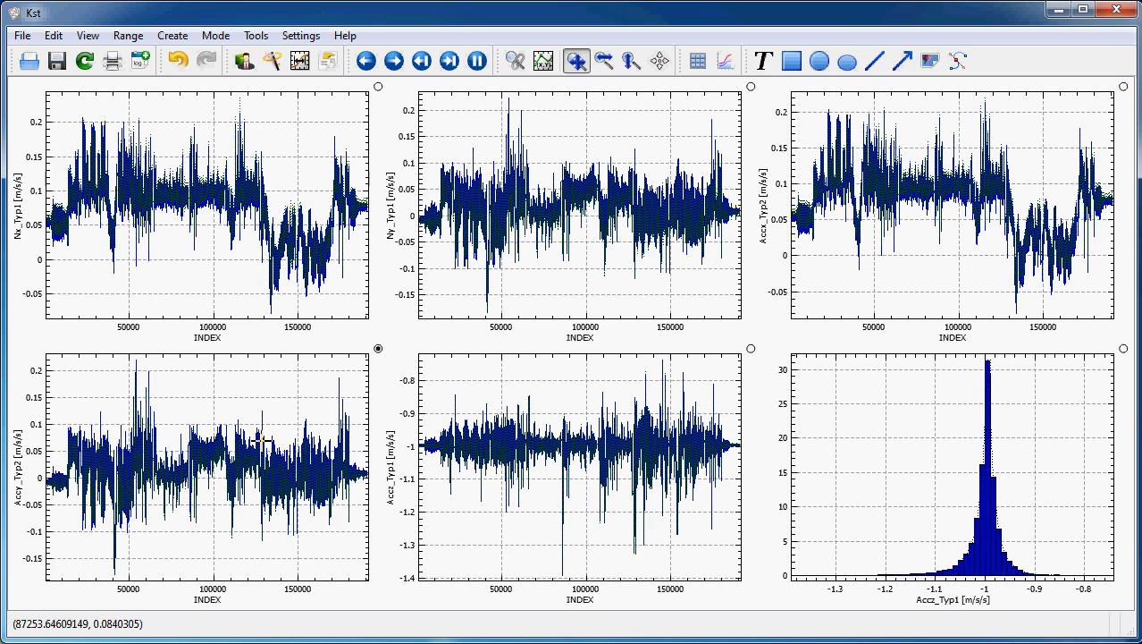